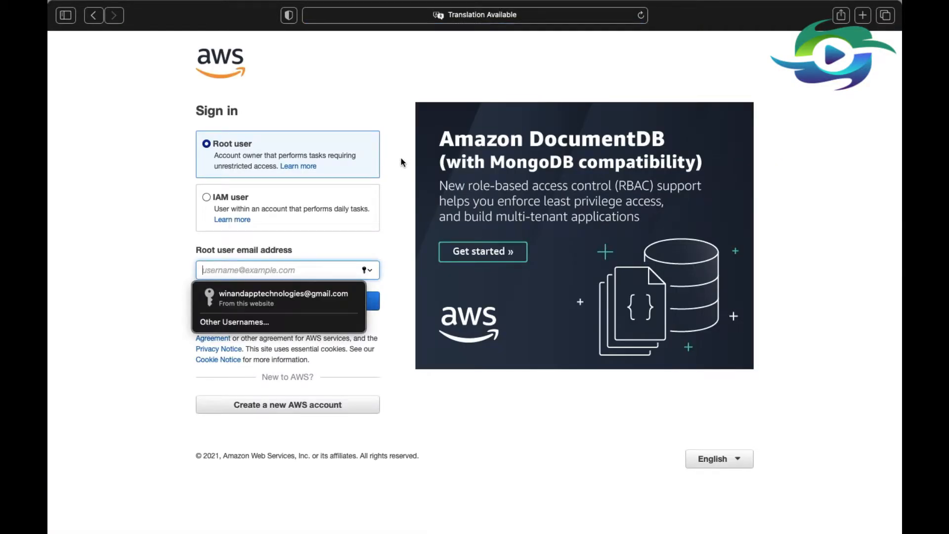
Sign in to AWS as root user with the saved account e-mail and the account password.
left_click(270, 292)
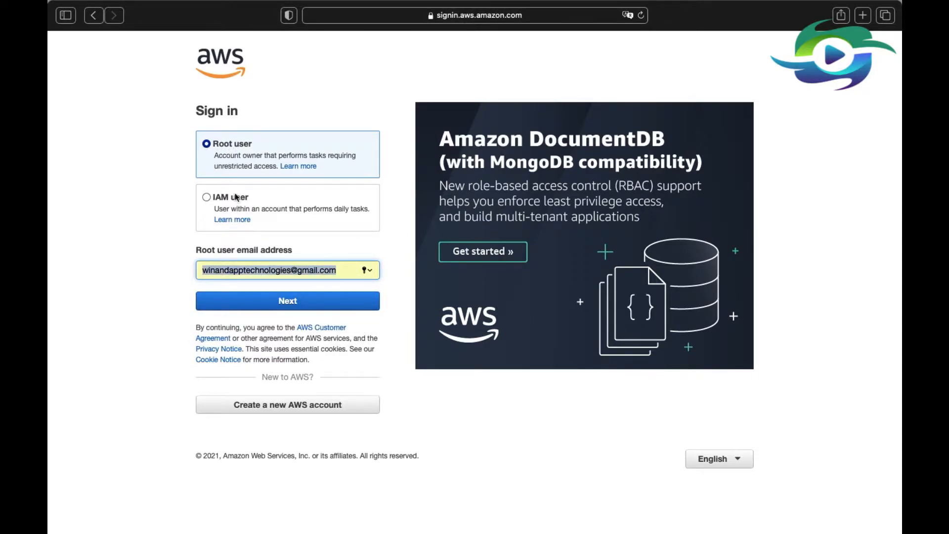
left_click(286, 302)
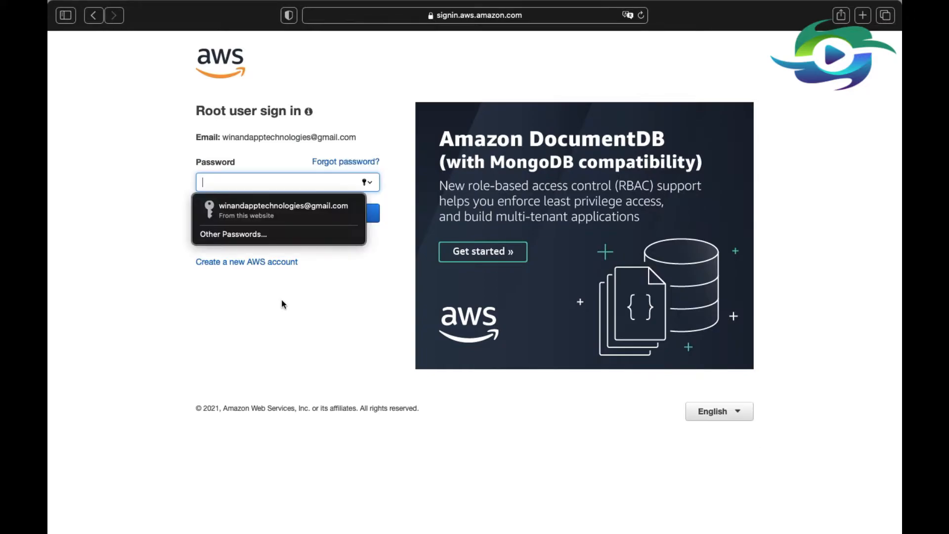
left_click(241, 211)
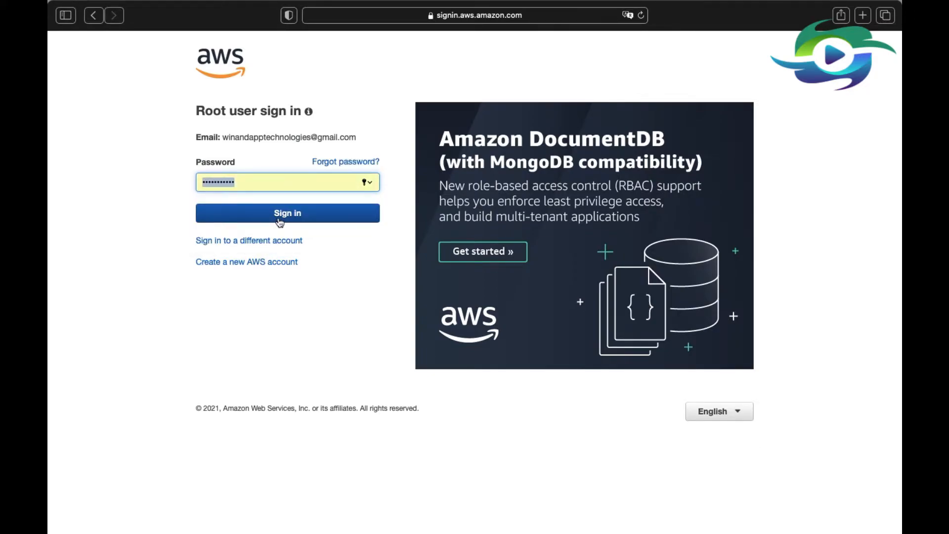
left_click(258, 219)
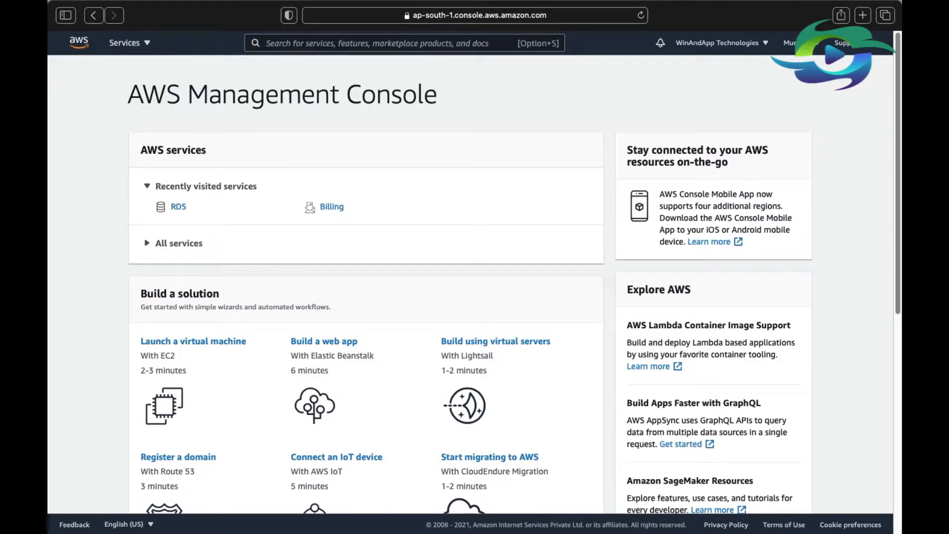
Select the Asia Pacific (Mumbai) region and open the RDS database service.
left_click(789, 42)
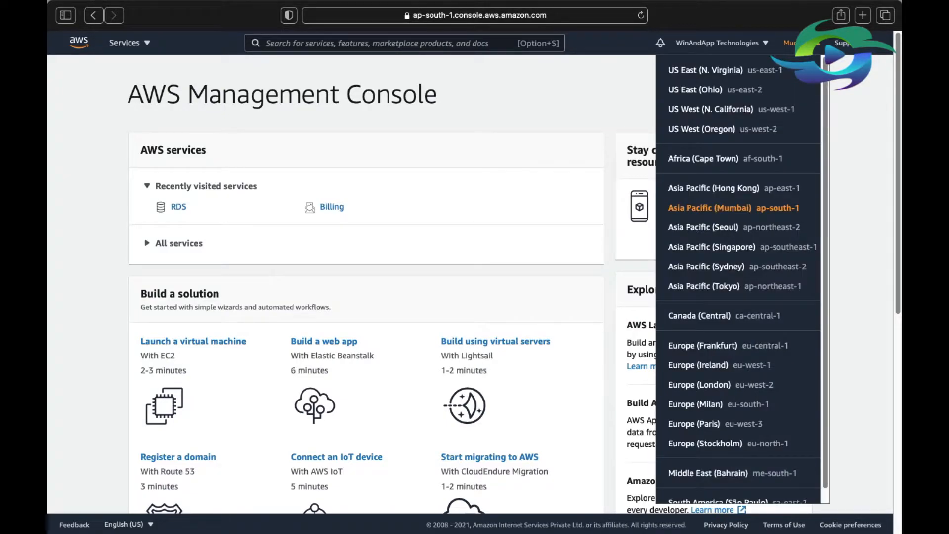
left_click(699, 211)
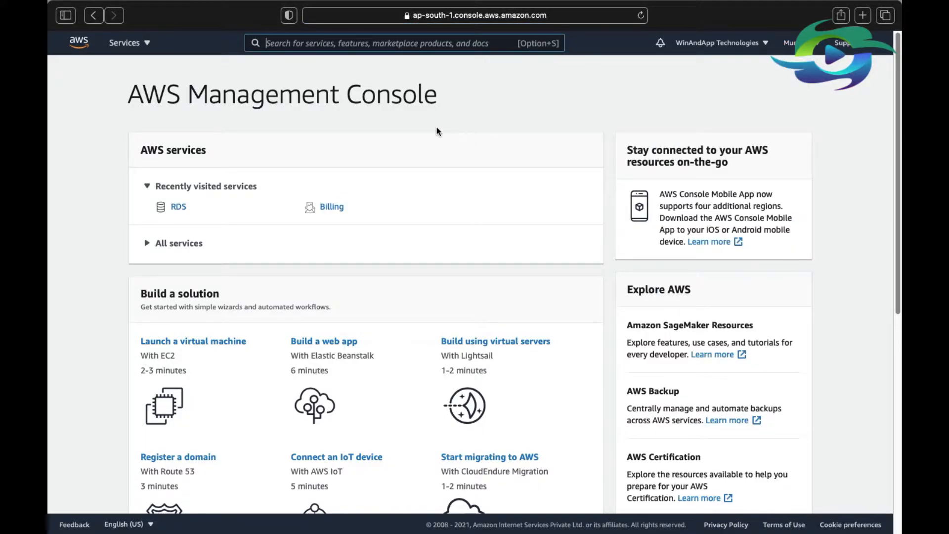
left_click(130, 45)
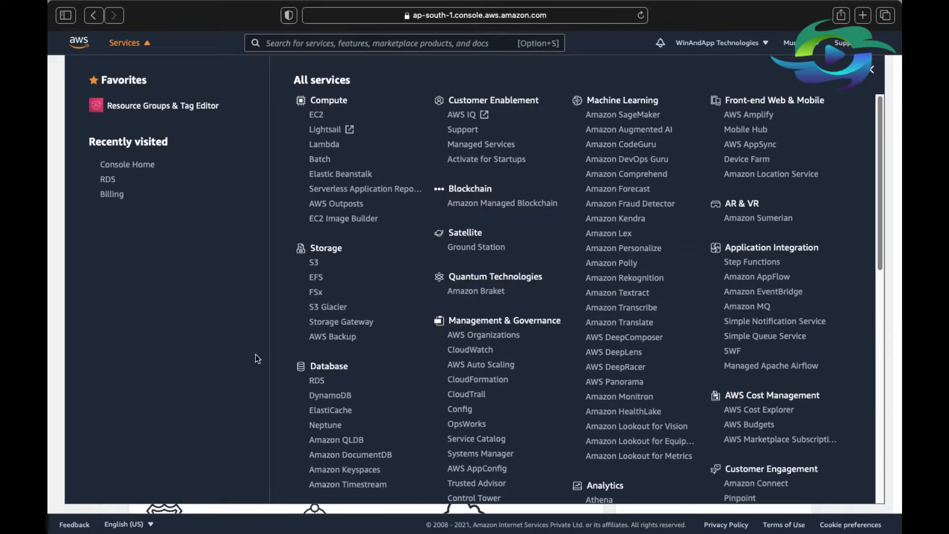
left_click(318, 381)
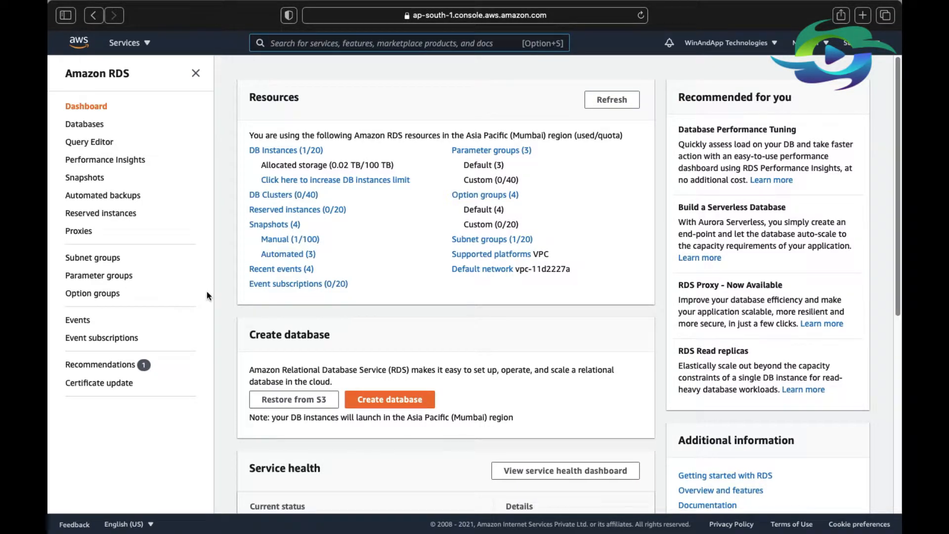
Start a new RDS option group with WinAndApp-SQL-OptionGroup as both its name and its description.
left_click(100, 296)
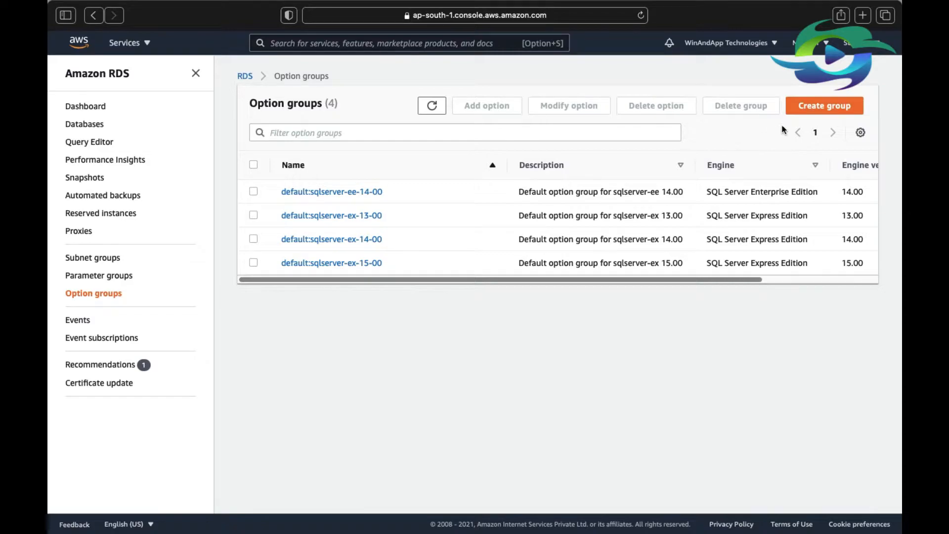
left_click(819, 111)
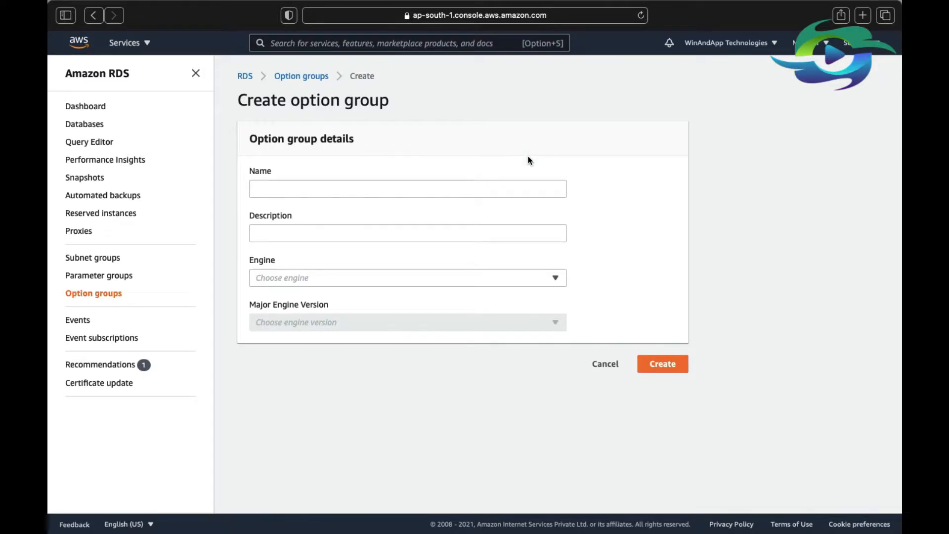
left_click(500, 187)
type("WinAnd")
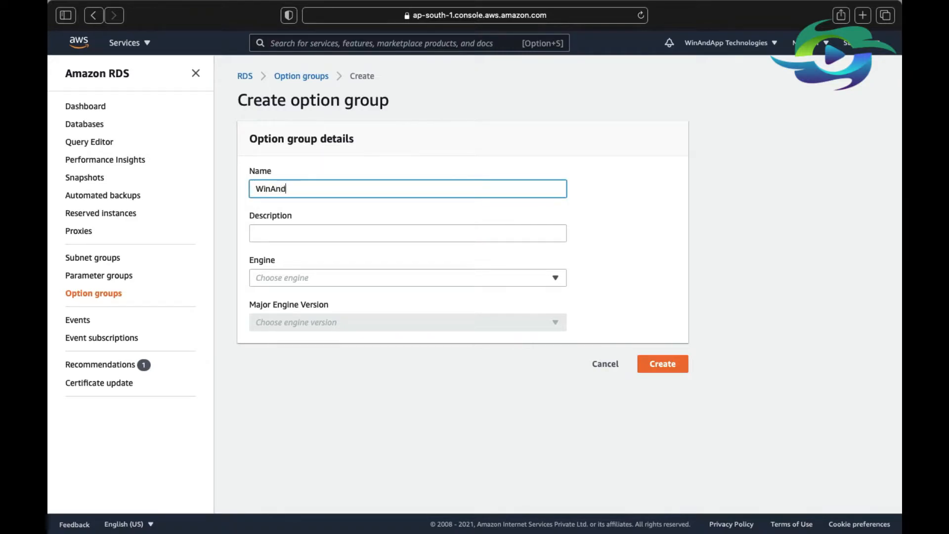
type("App-SQL-OptionGroup")
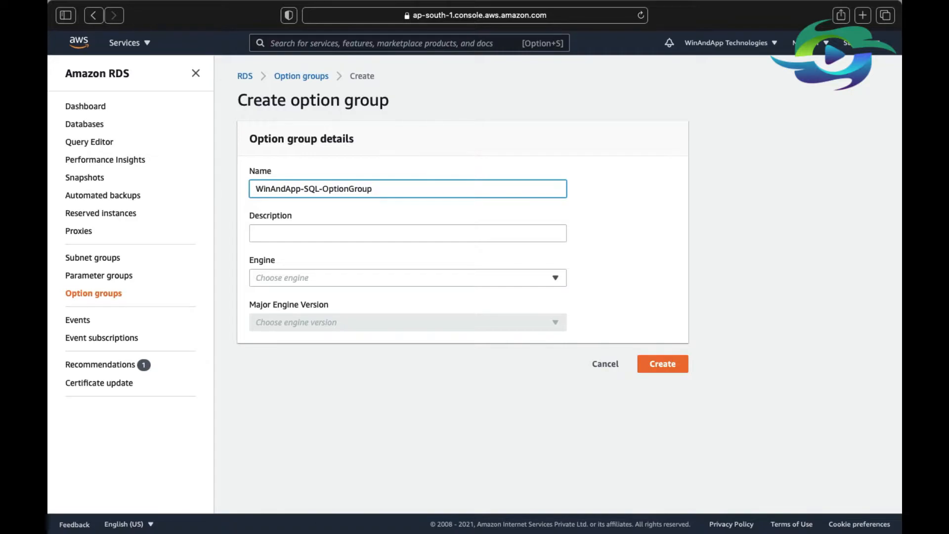
key("super+a")
key("super+c")
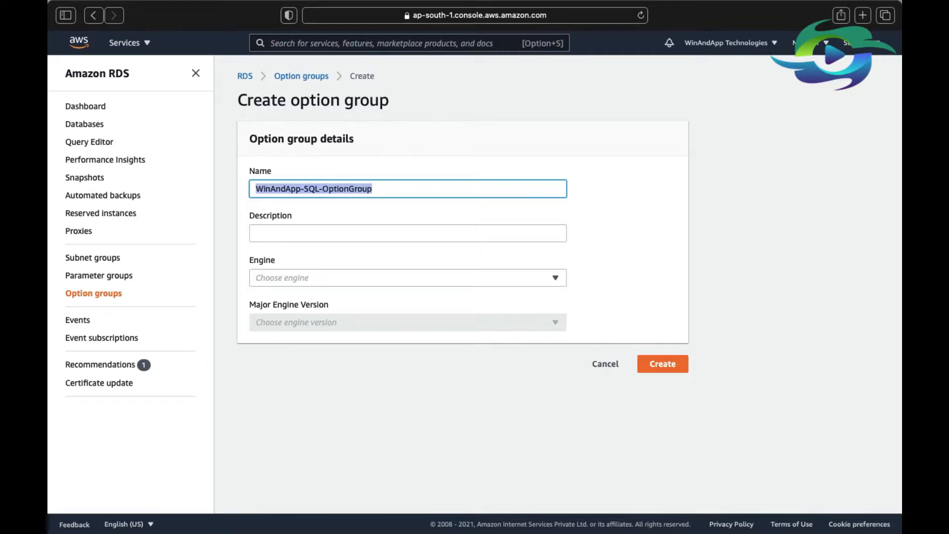
key("Tab")
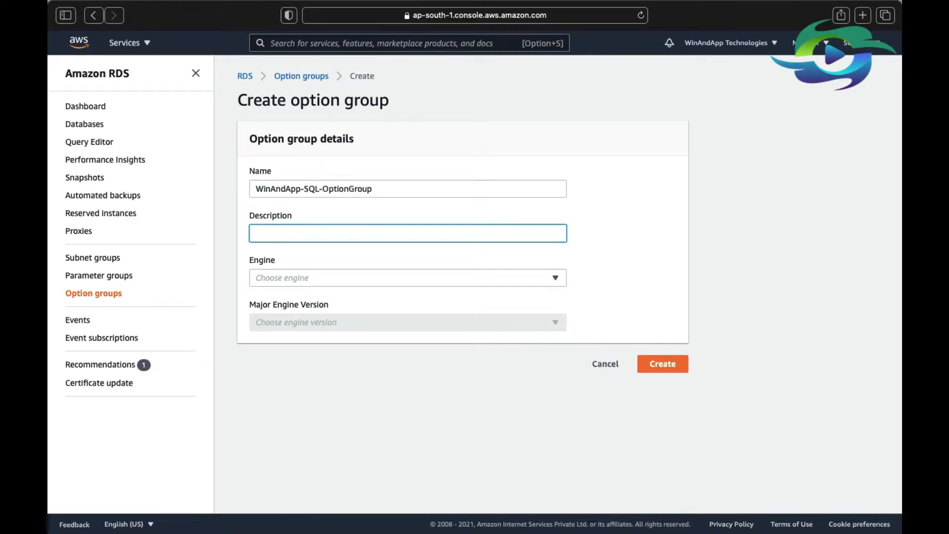
key("super+v")
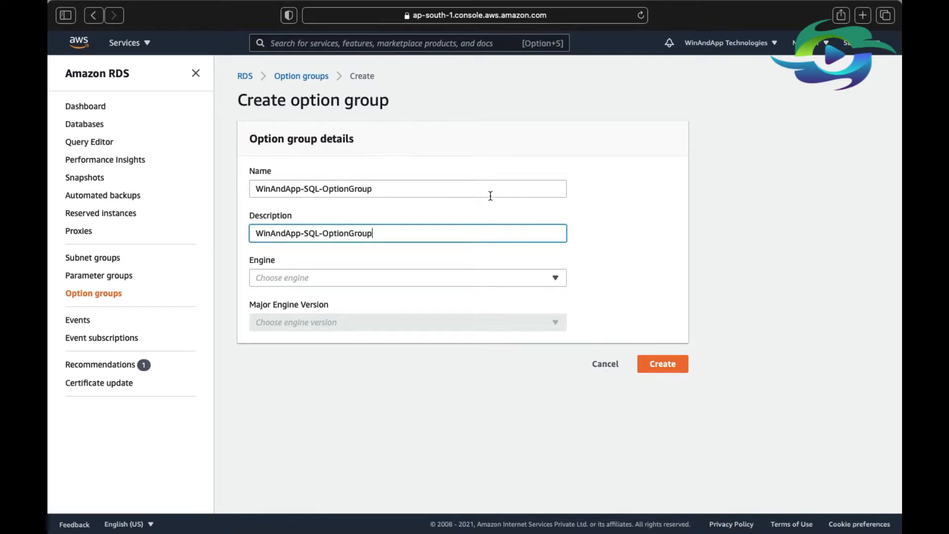
Set the option group's engine to sqlserver-ex and its major engine version to 14.00.
left_click(349, 281)
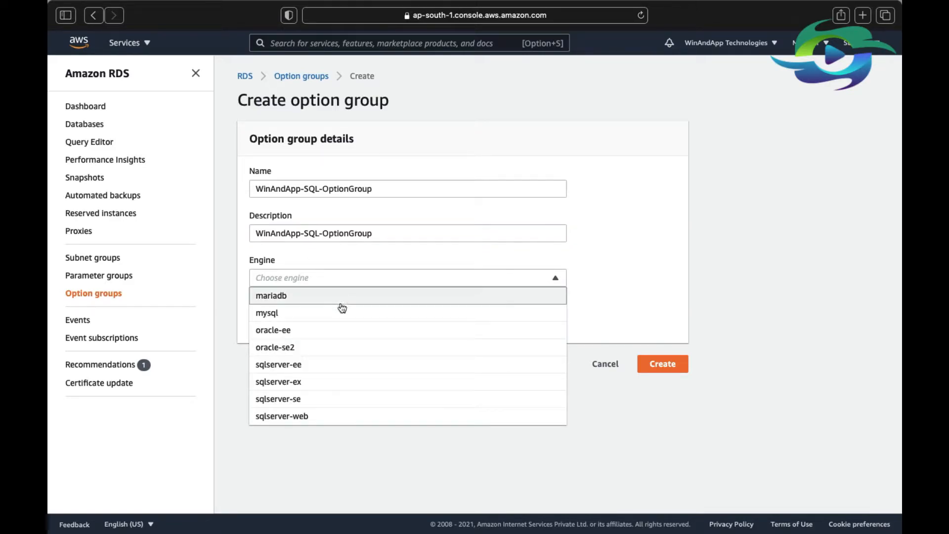
left_click(293, 383)
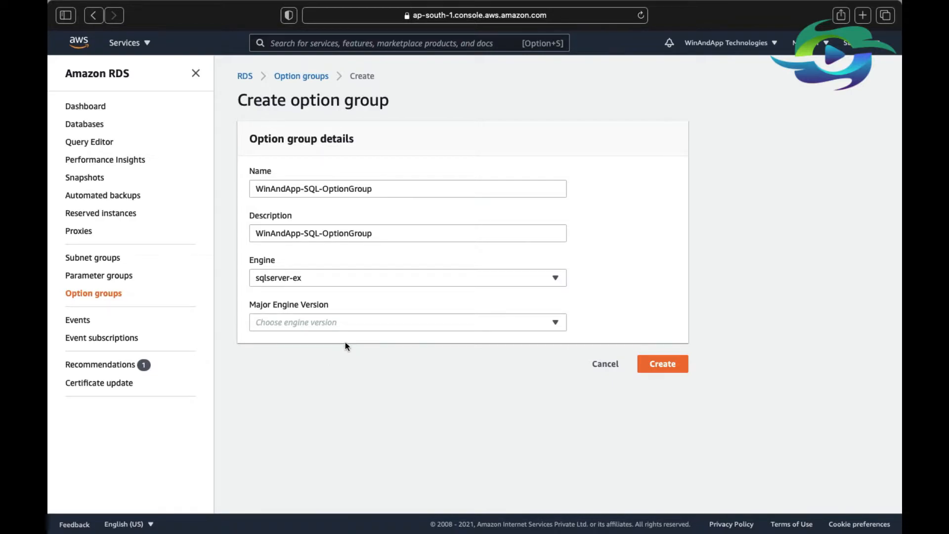
left_click(336, 328)
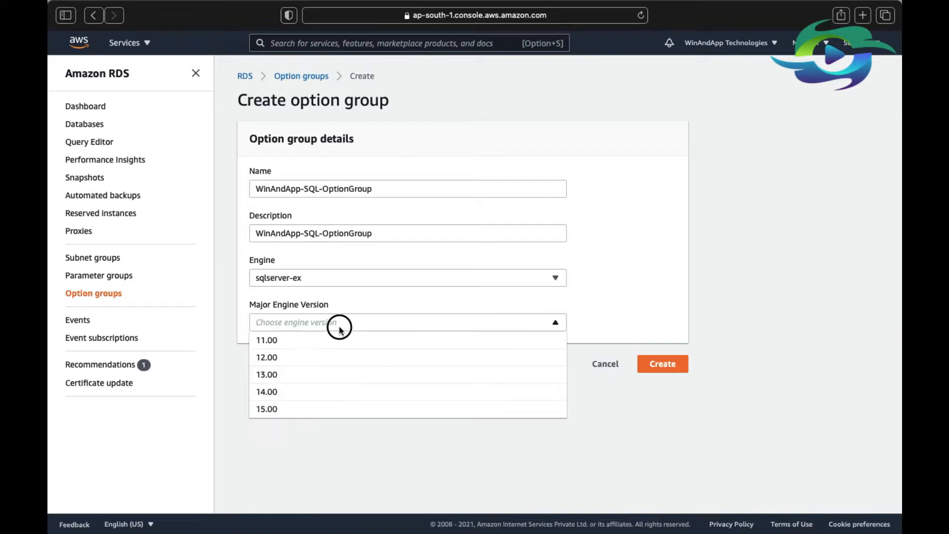
left_click(276, 395)
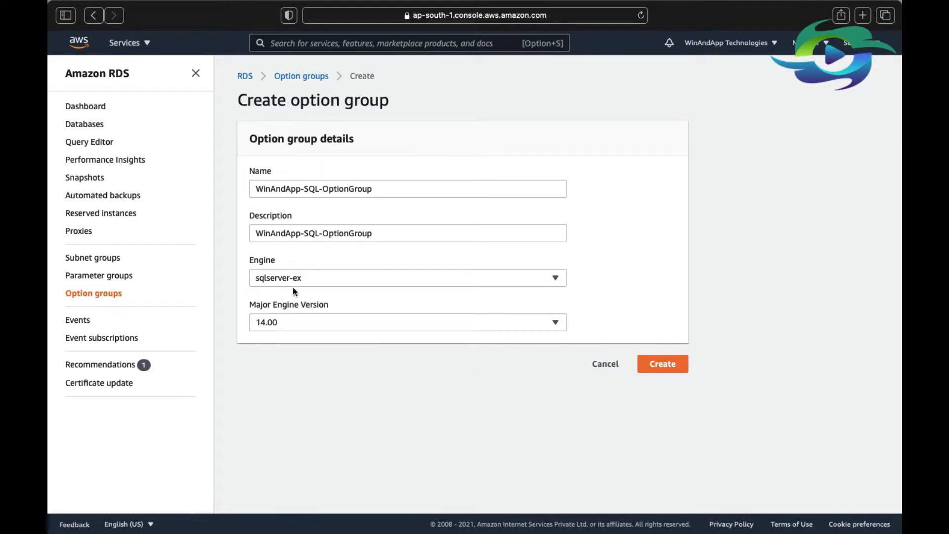
Check the engine version in the aws-winandapp-sql-demo database's configuration in a separate tab, and return to the option group form.
left_click(130, 48)
left_click(128, 47)
right_click(92, 130)
left_click(106, 135)
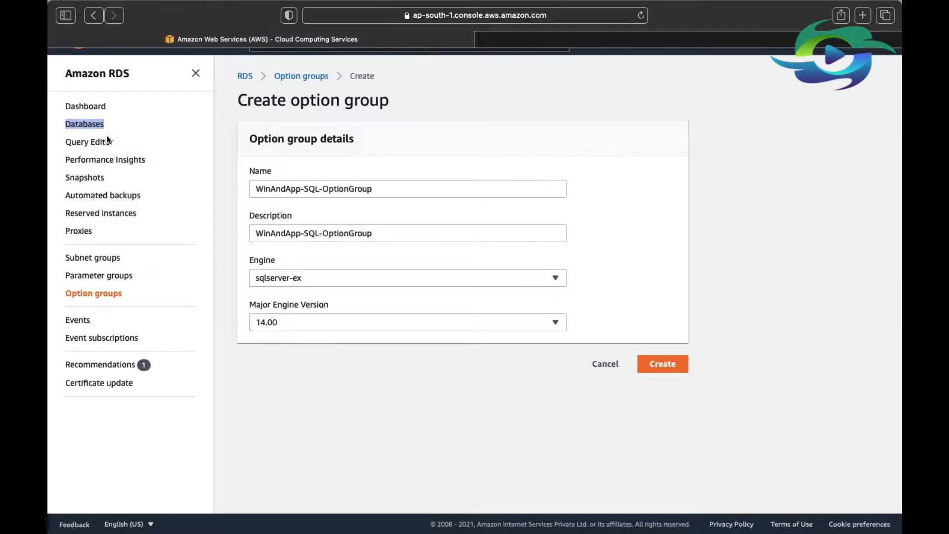
left_click(606, 41)
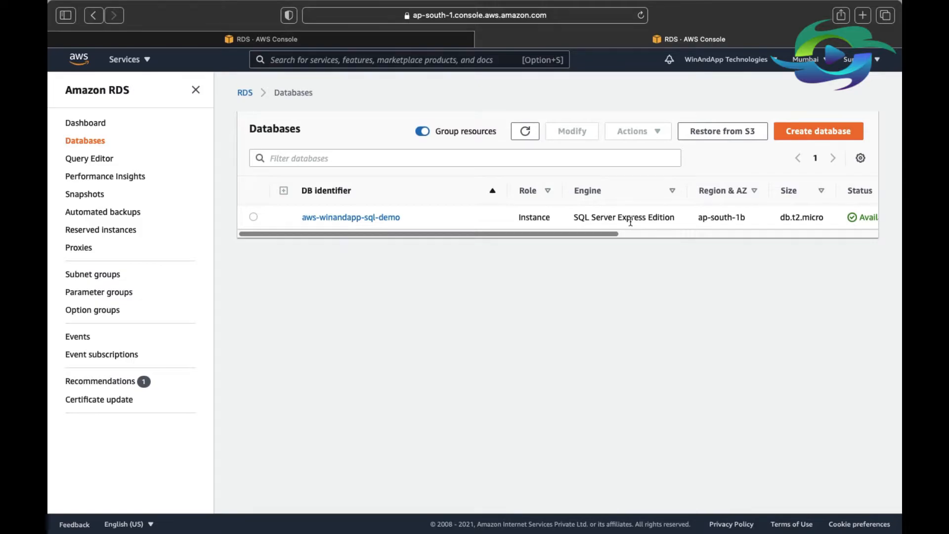
left_click(384, 221)
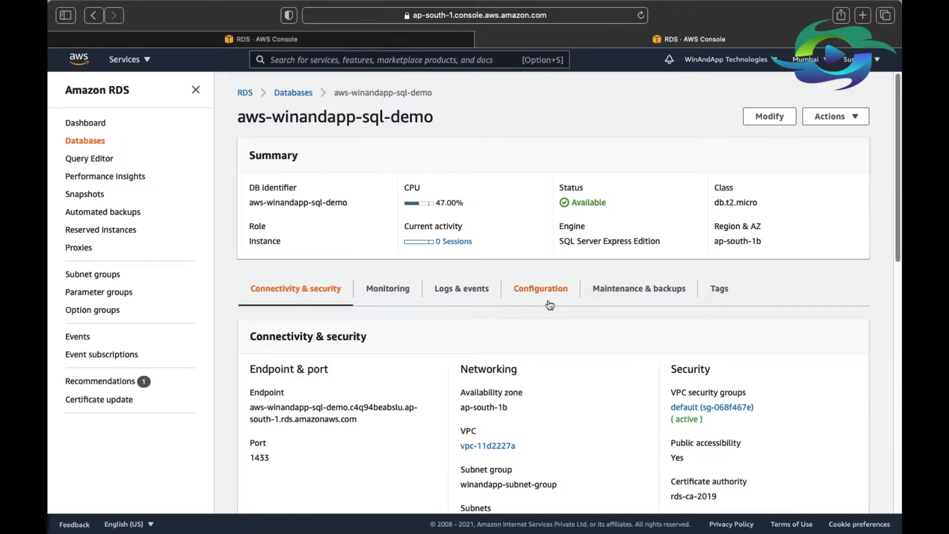
left_click(541, 292)
scroll(434, 320, "down", 3)
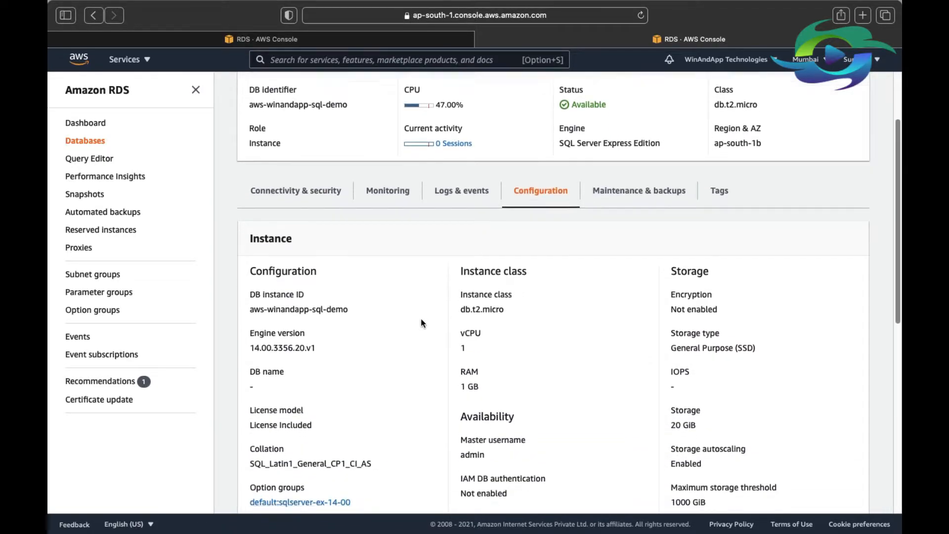
scroll(434, 321, "down", 2)
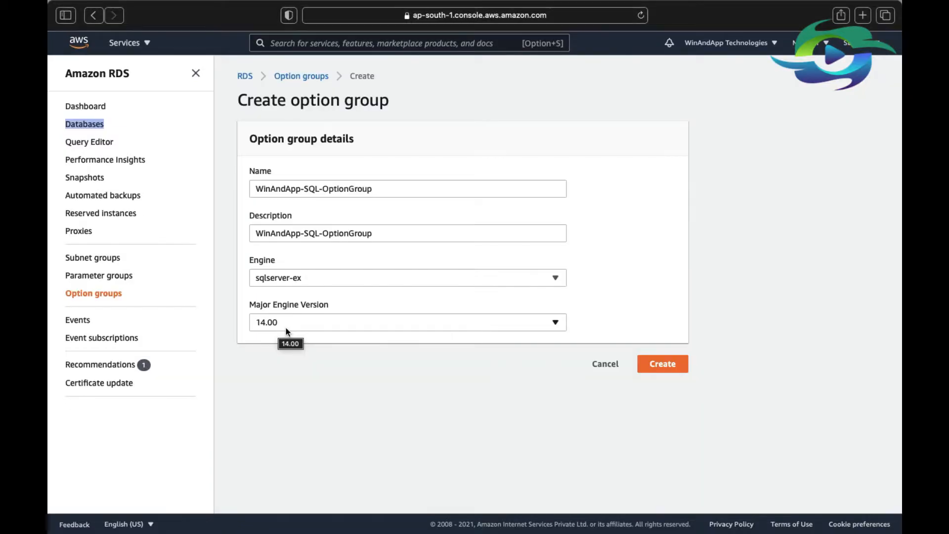
left_click(285, 327)
left_click(280, 398)
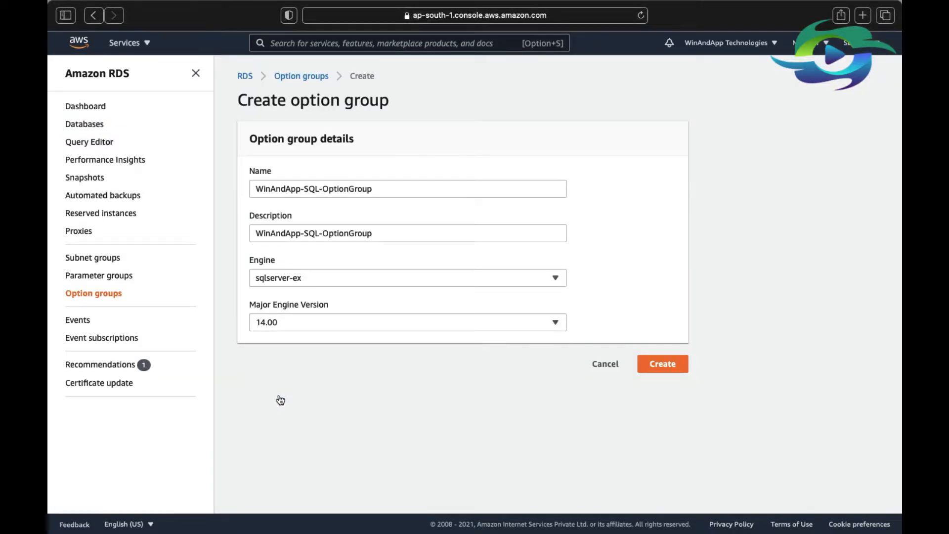
Create the option group and choose SQLSERVER_BACKUP_RESTORE as the option to add to it.
left_click(662, 372)
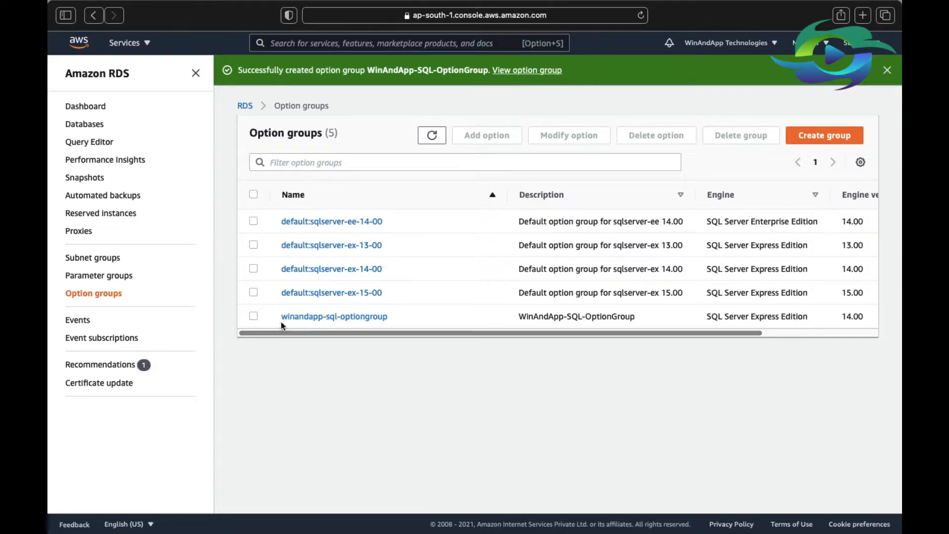
left_click(253, 316)
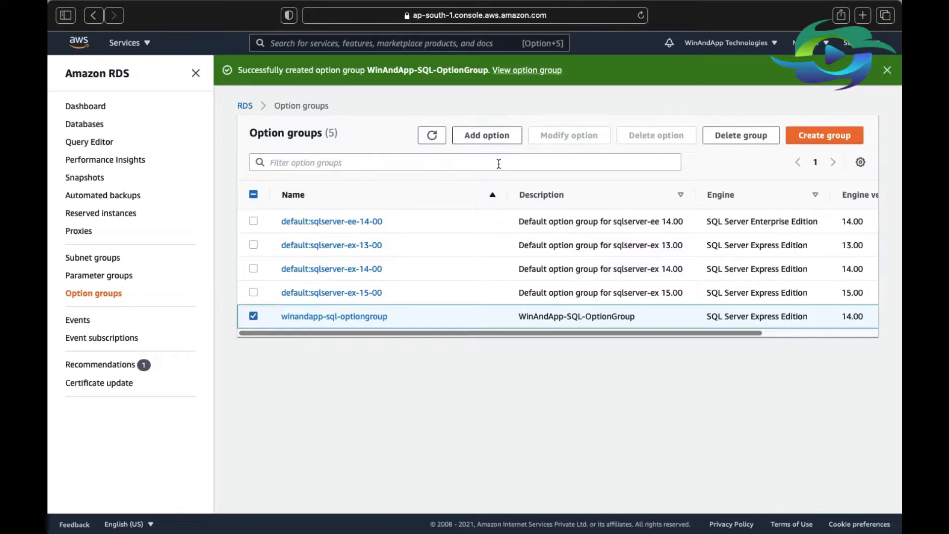
left_click(488, 137)
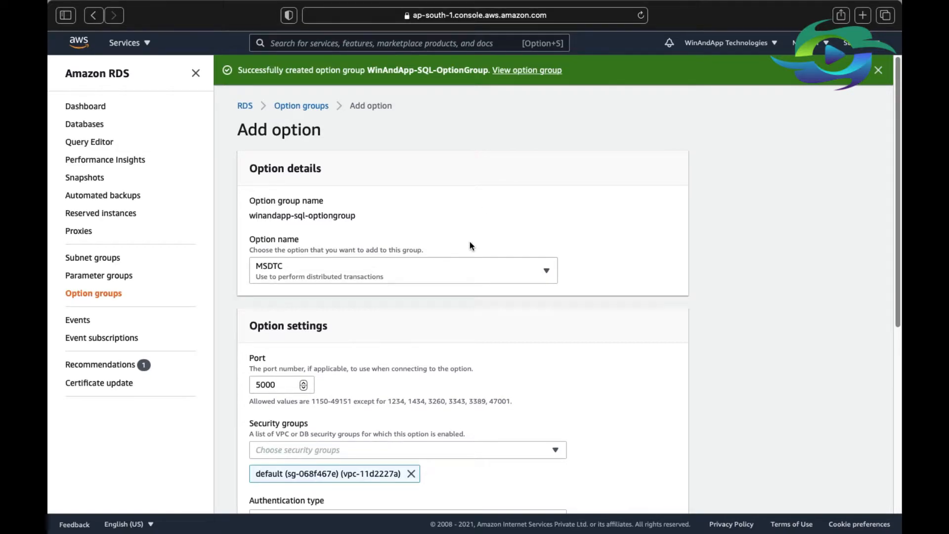
scroll(482, 244, "down", 2)
left_click(483, 246)
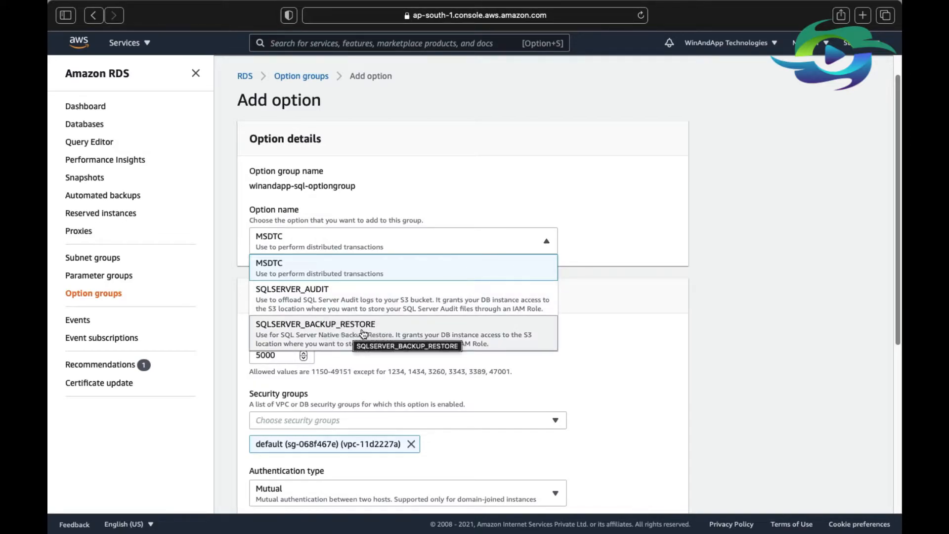
left_click(326, 338)
scroll(331, 331, "down", 2)
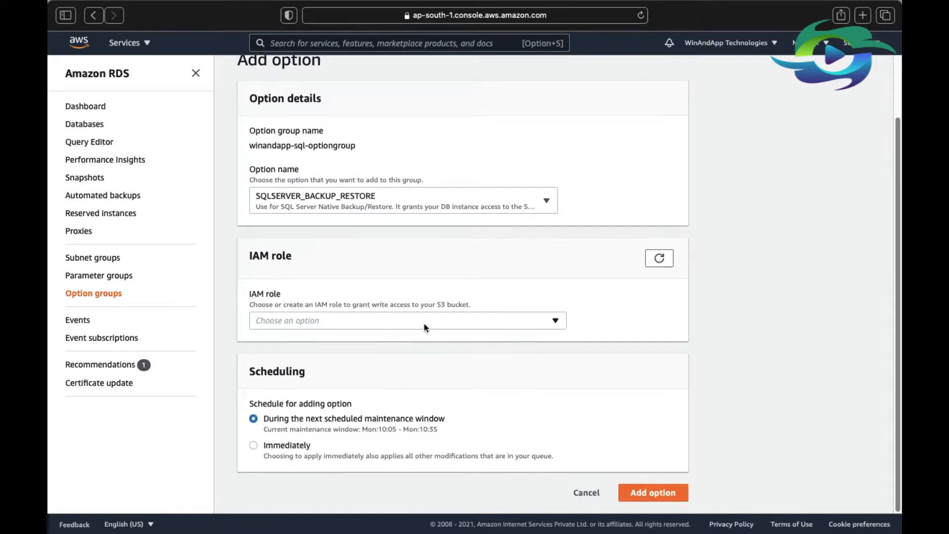
Choose to create a new IAM role for the option and name it WinAndApp-SQL-IAM.
left_click(403, 321)
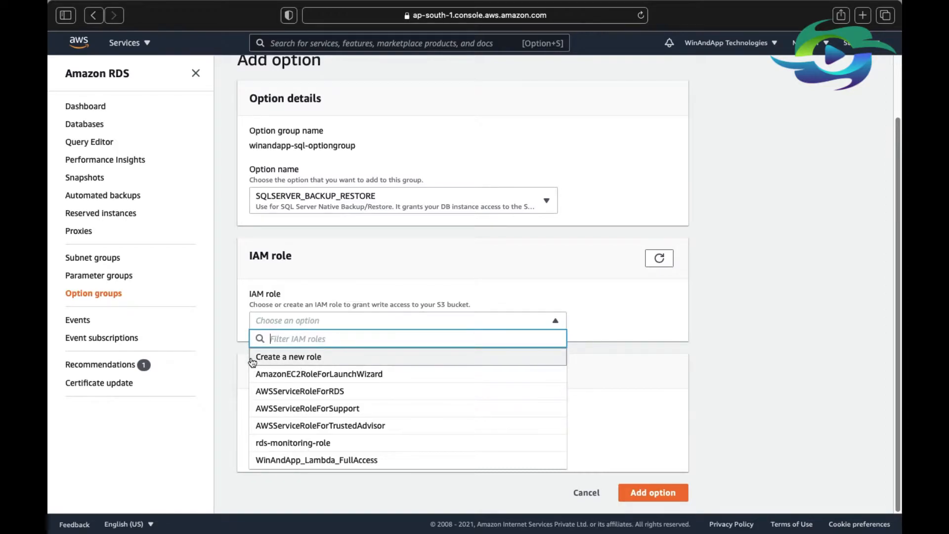
left_click(312, 364)
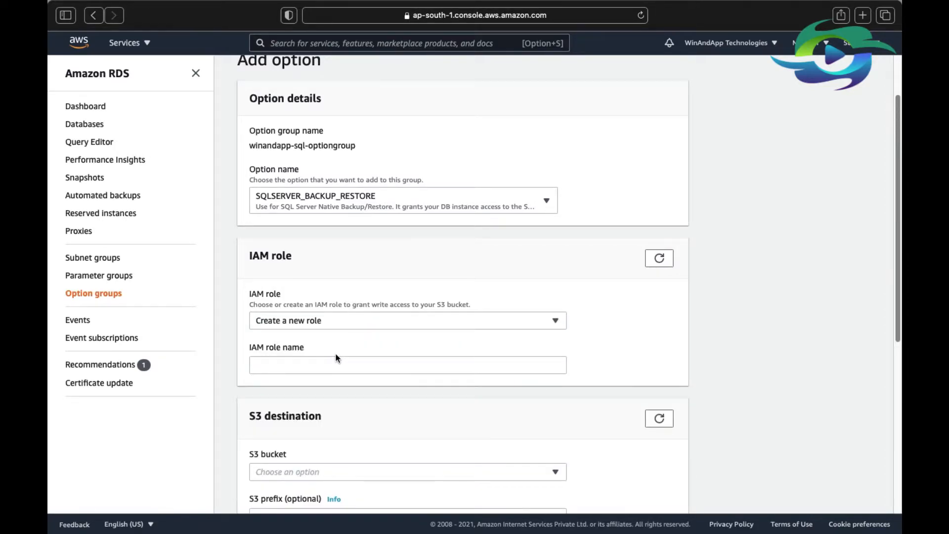
scroll(336, 354, "down", 3)
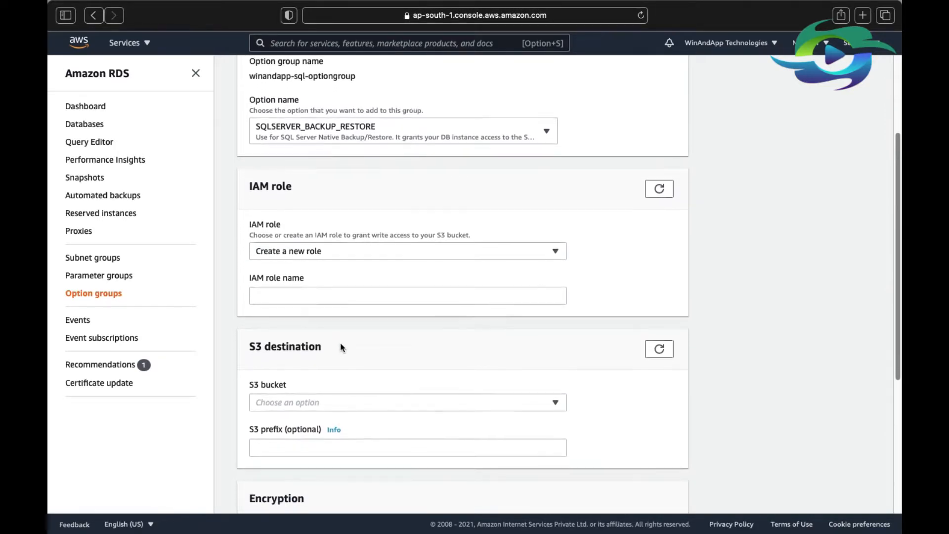
left_click(359, 296)
type("W")
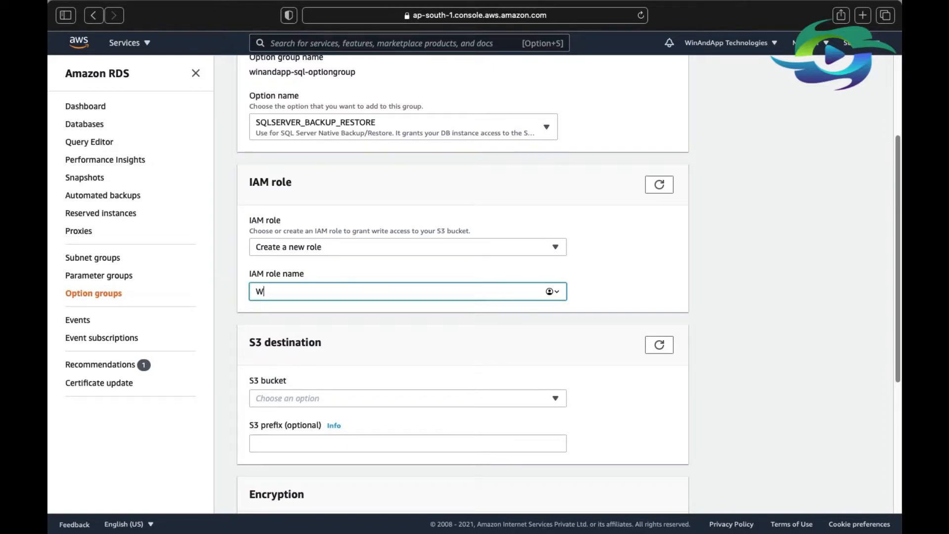
type("inAndApp-SQL-IAM")
Check the S3 bucket choices for the option, and open the S3 console in a separate browser tab.
scroll(553, 316, "down", 3)
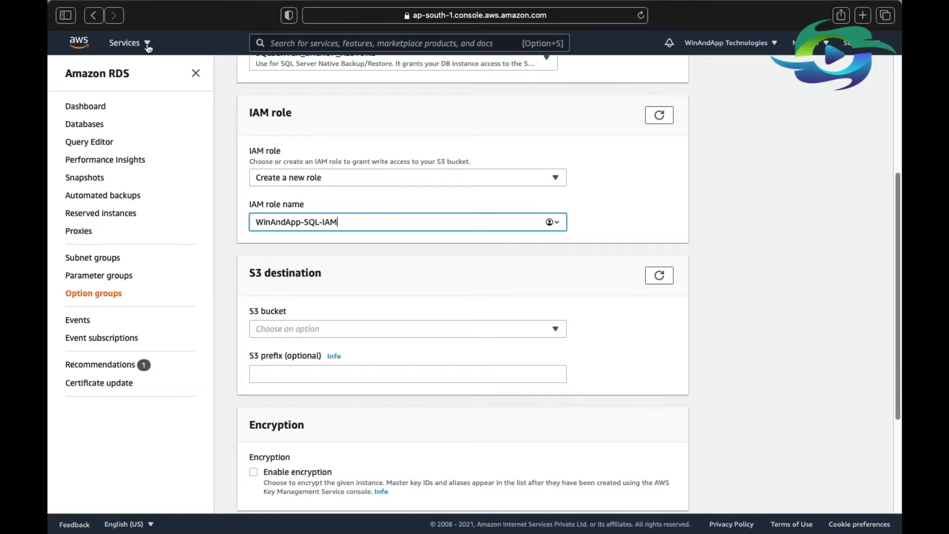
left_click(306, 331)
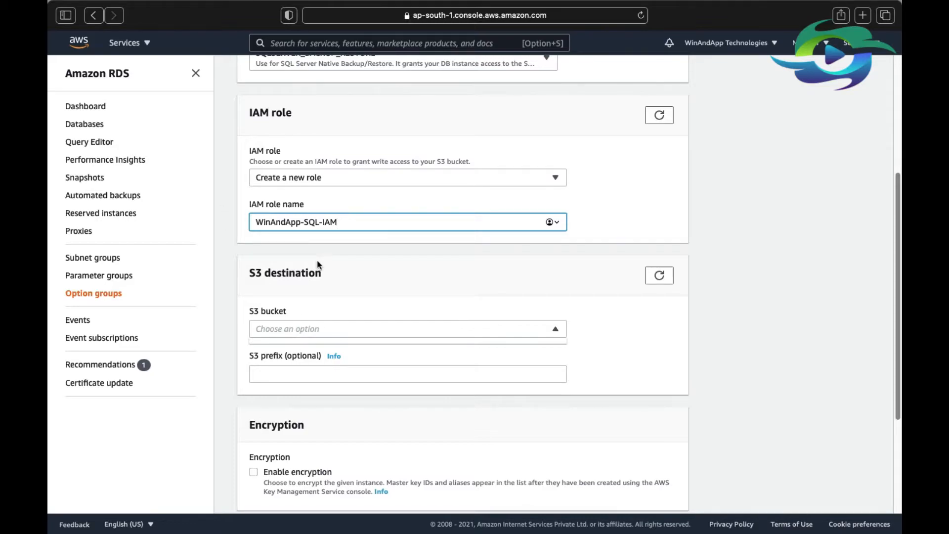
left_click(138, 43)
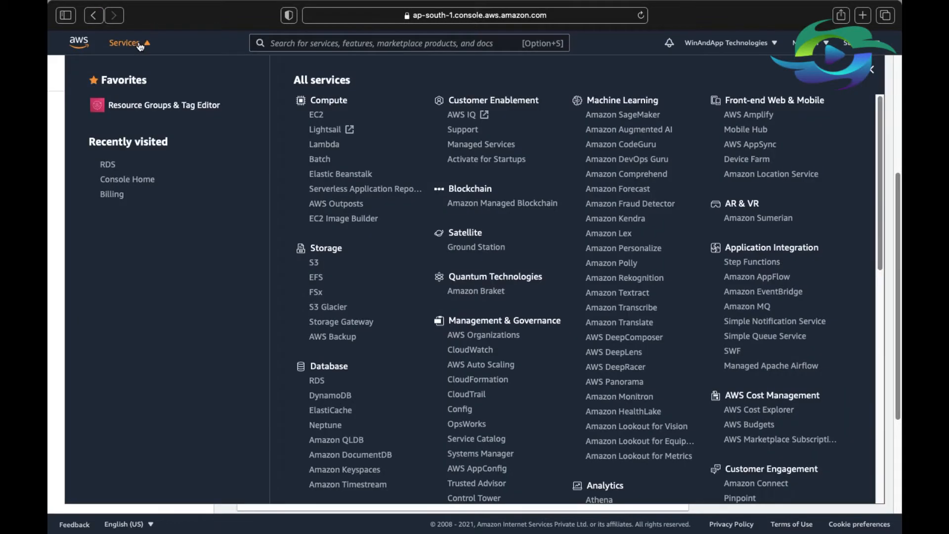
right_click(314, 262)
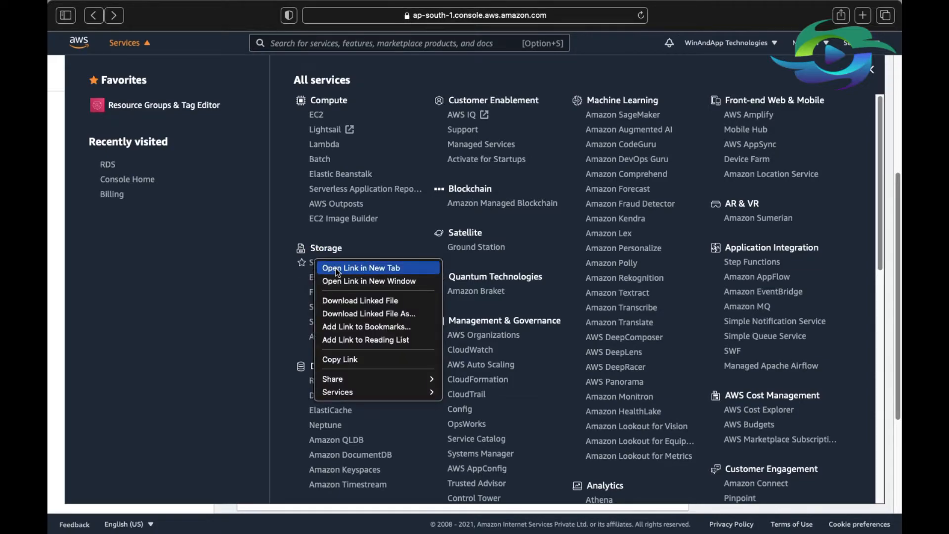
left_click(336, 268)
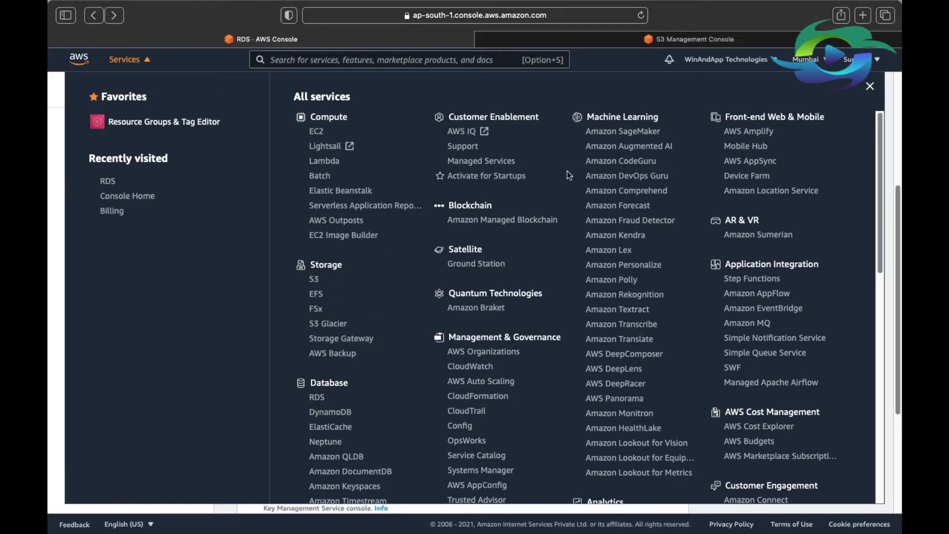
left_click(601, 44)
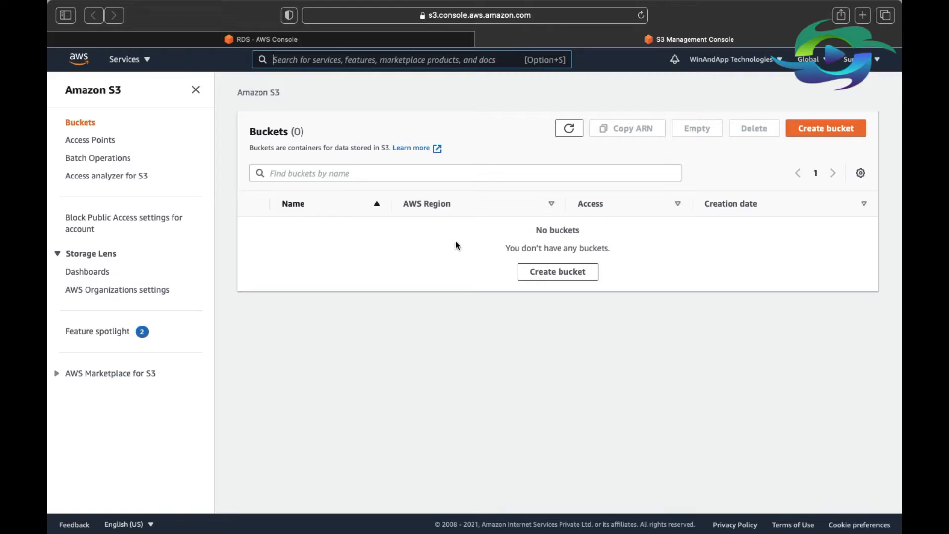
Start a new S3 bucket named winandapp-mumbai-s3 in the Asia Pacific (Mumbai) ap-south-1 region.
left_click(827, 129)
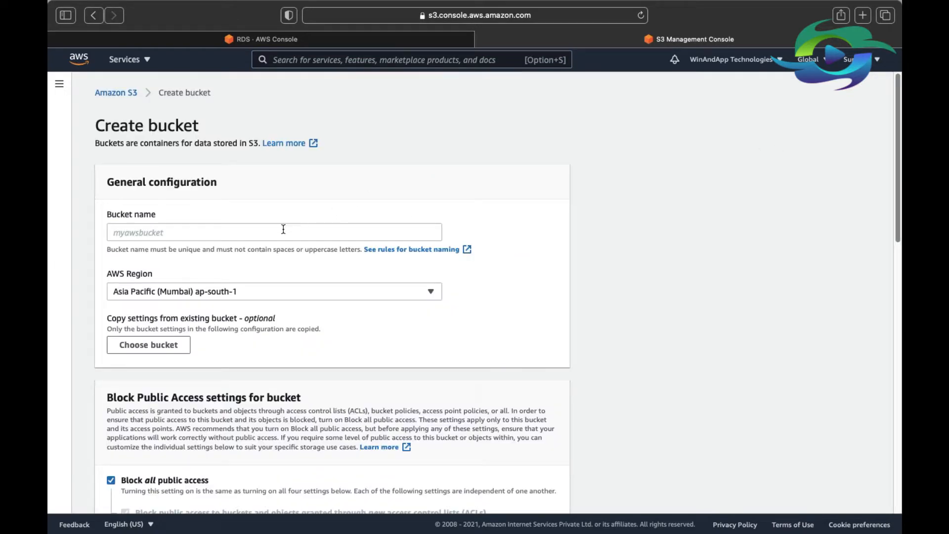
left_click(280, 231)
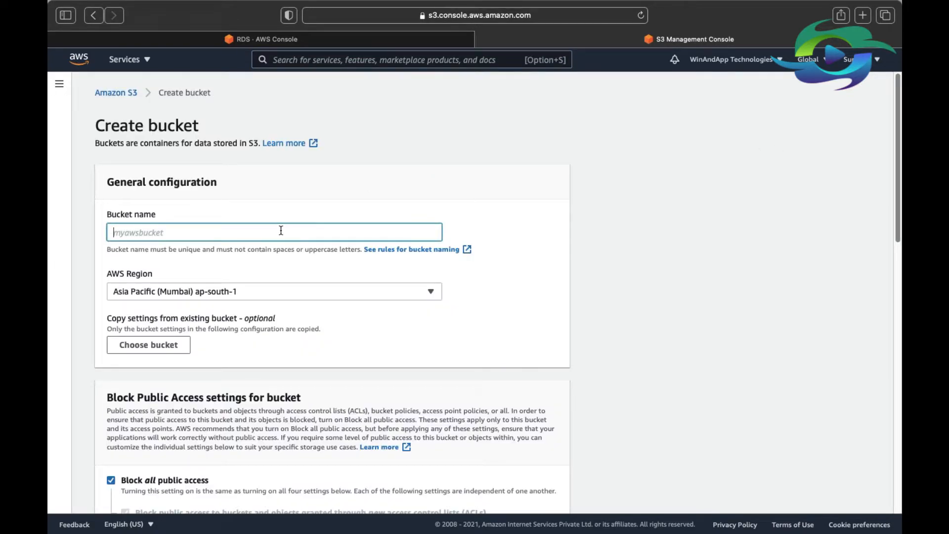
type("winandapp-mumbiai-s3")
scroll(267, 287, "down", 2)
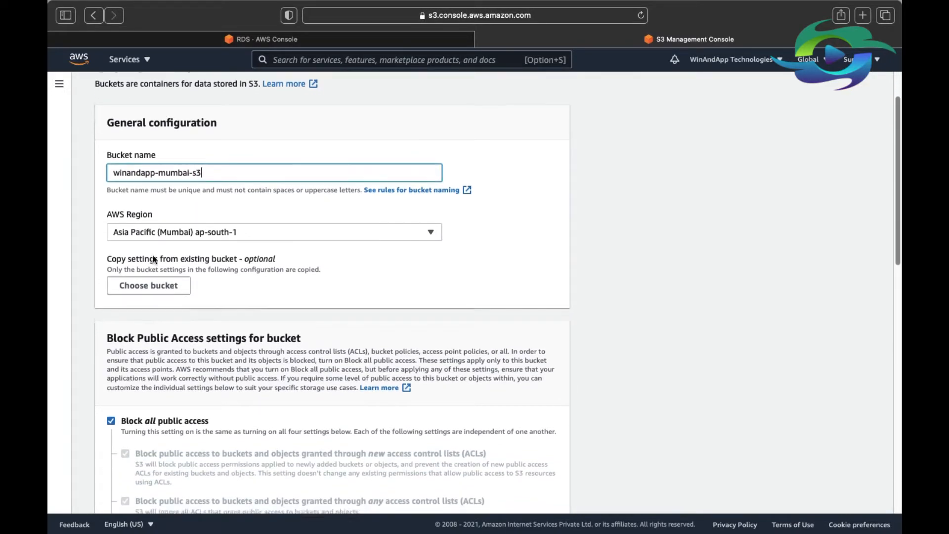
left_click(185, 229)
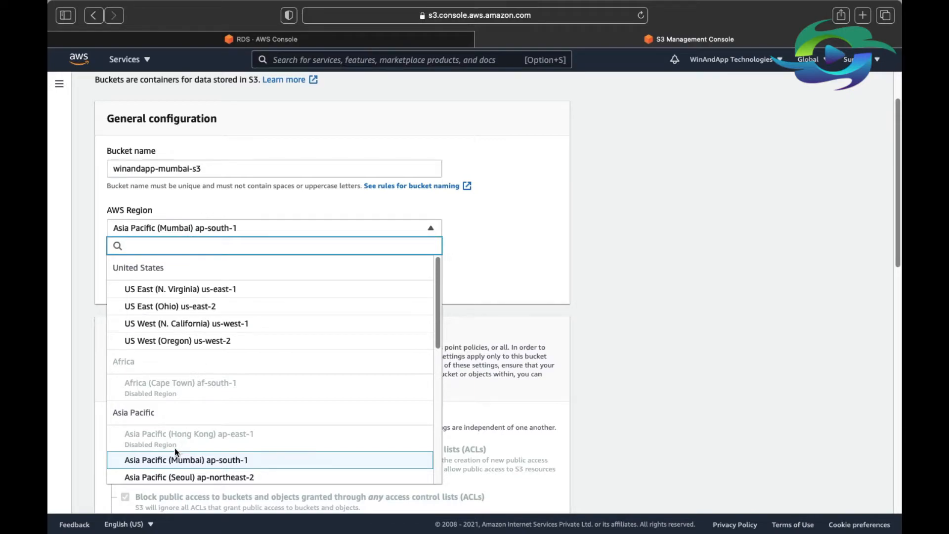
left_click(165, 460)
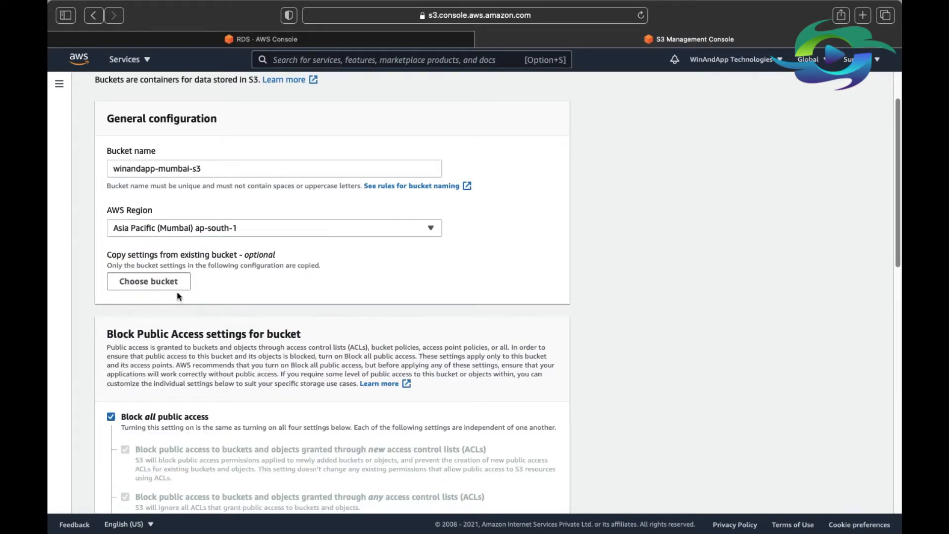
Enable Bucket Versioning, keep all public access blocked and server-side encryption disabled, and create the bucket.
scroll(331, 272, "down", 3)
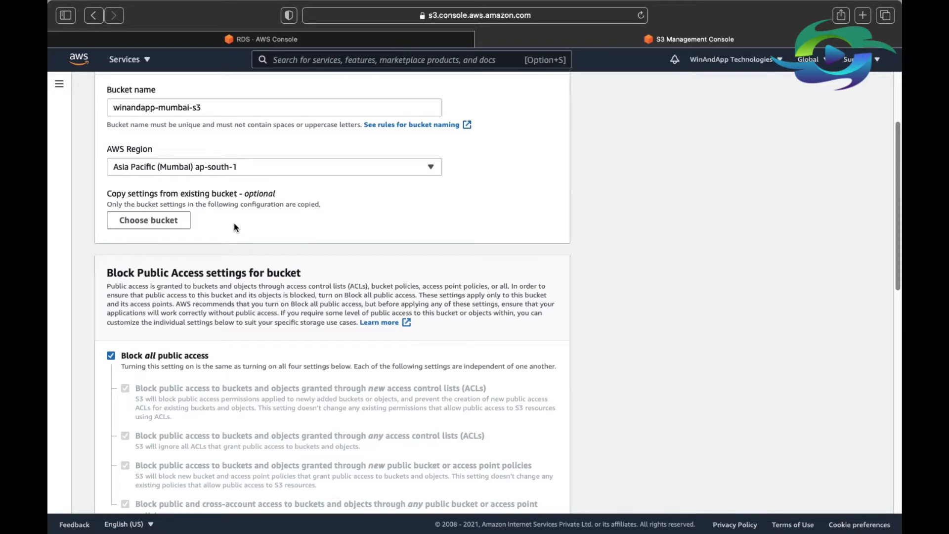
scroll(243, 221, "down", 1)
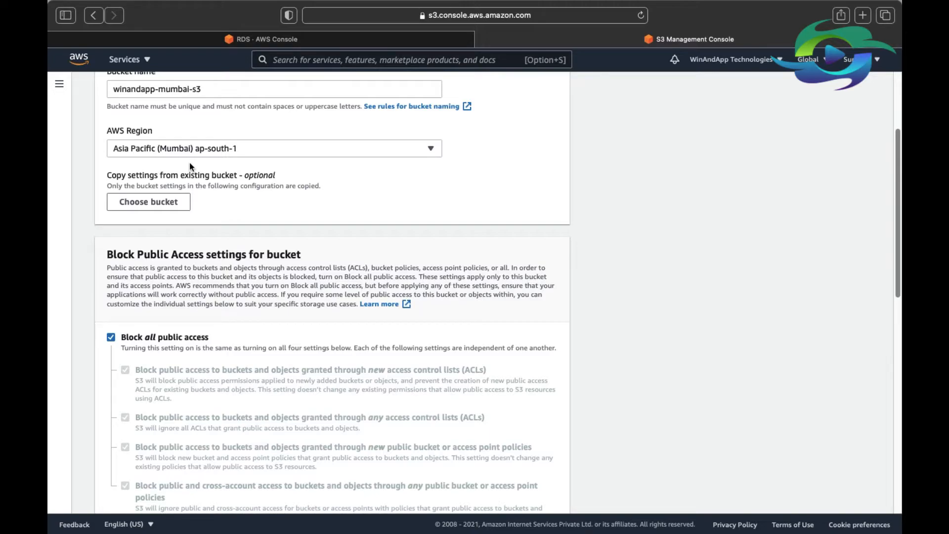
scroll(191, 166, "down", 4)
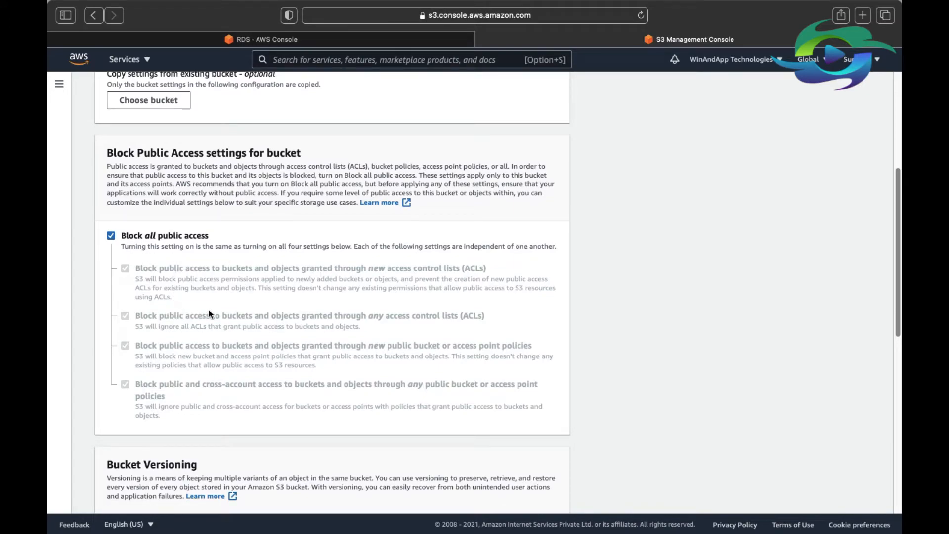
scroll(167, 268, "down", 1)
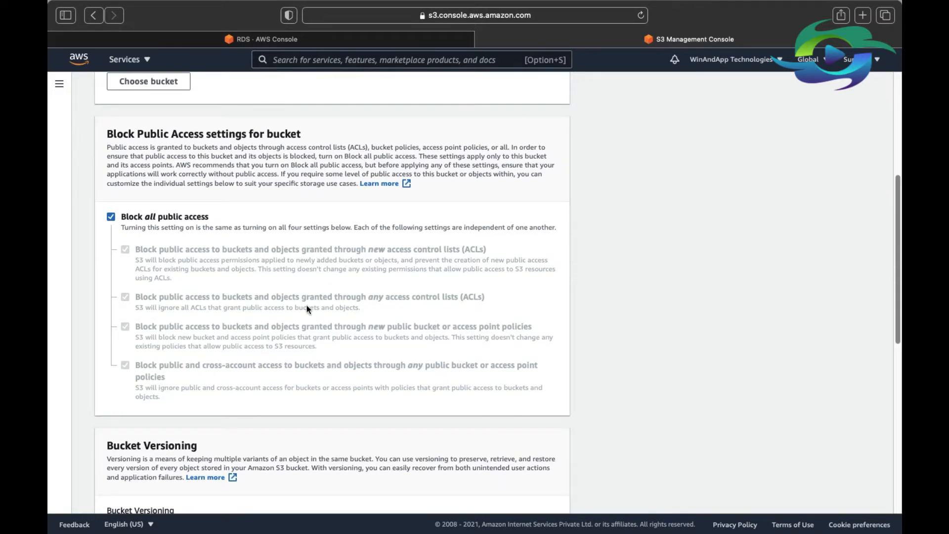
scroll(233, 304, "down", 4)
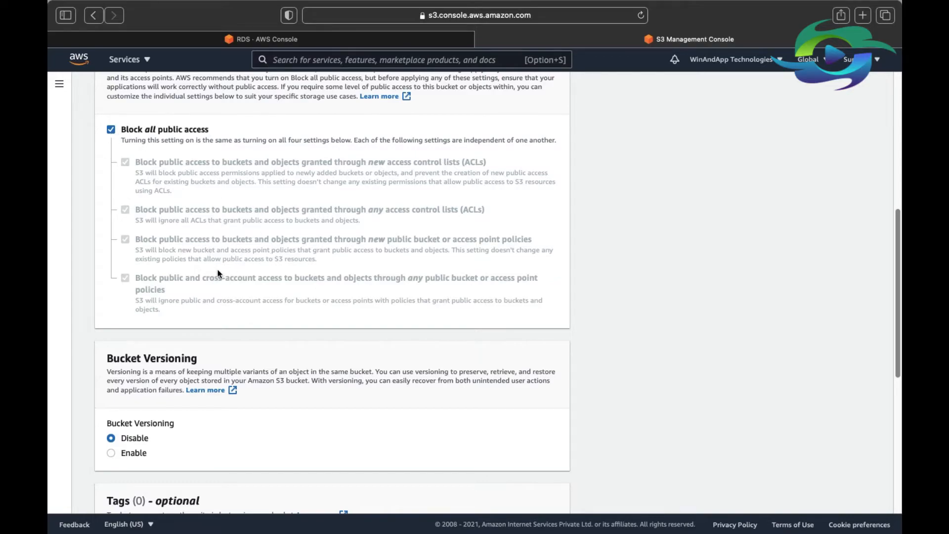
scroll(220, 273, "down", 1)
scroll(230, 265, "down", 1)
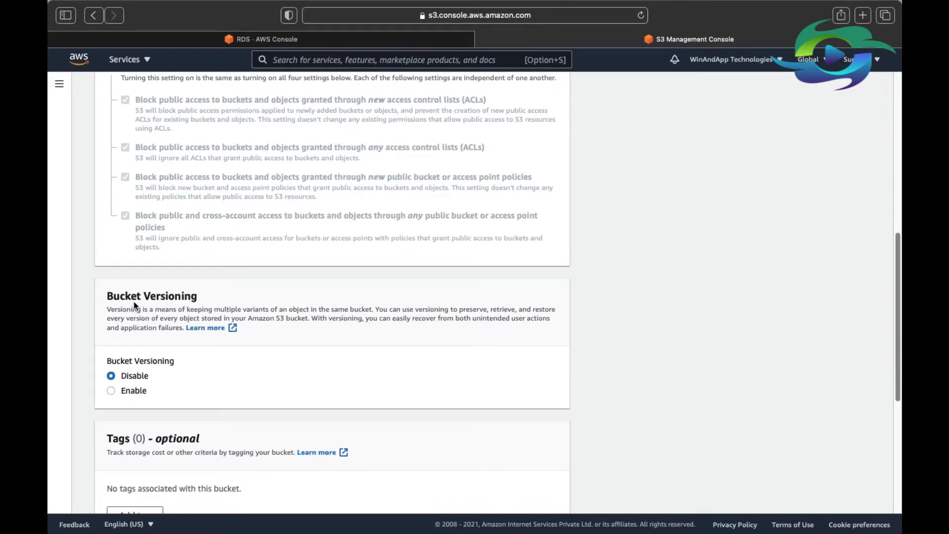
scroll(158, 326, "down", 2)
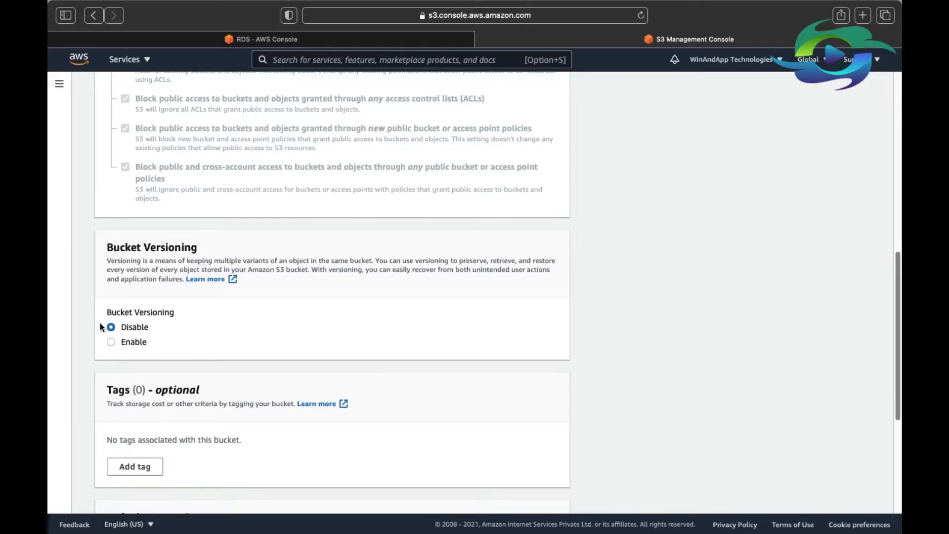
left_click(129, 346)
scroll(267, 343, "down", 7)
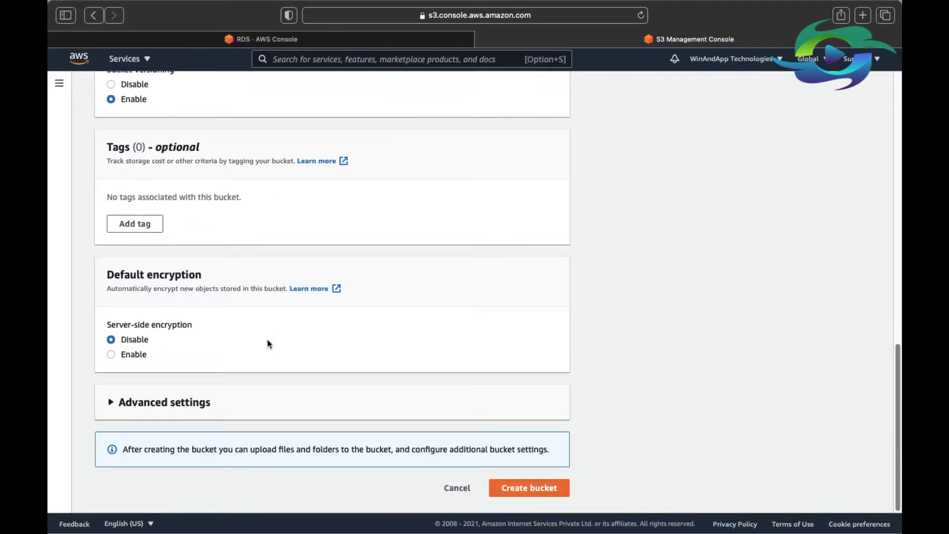
left_click(530, 490)
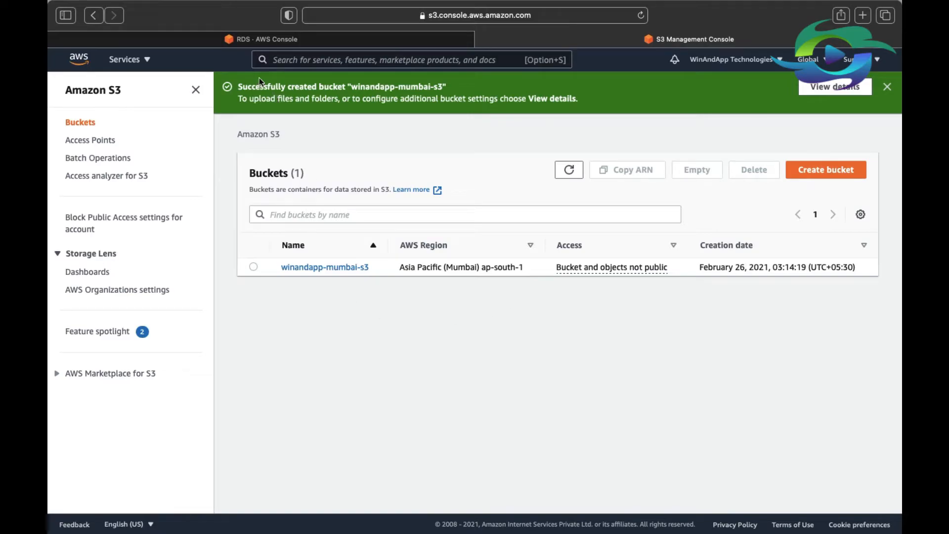
Return to the RDS option form, refresh its S3 bucket list, and select winandapp-mumbai-s3 as the S3 destination.
left_click(250, 43)
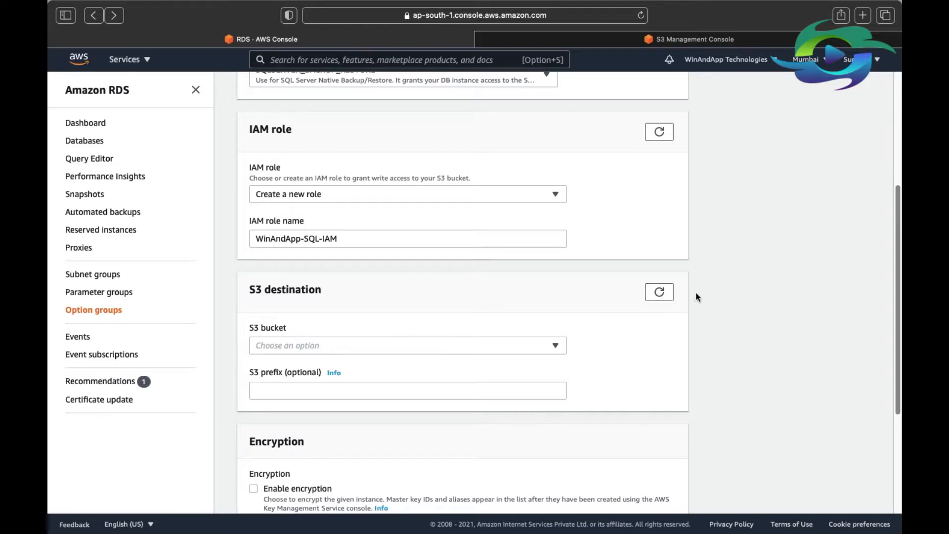
left_click(660, 293)
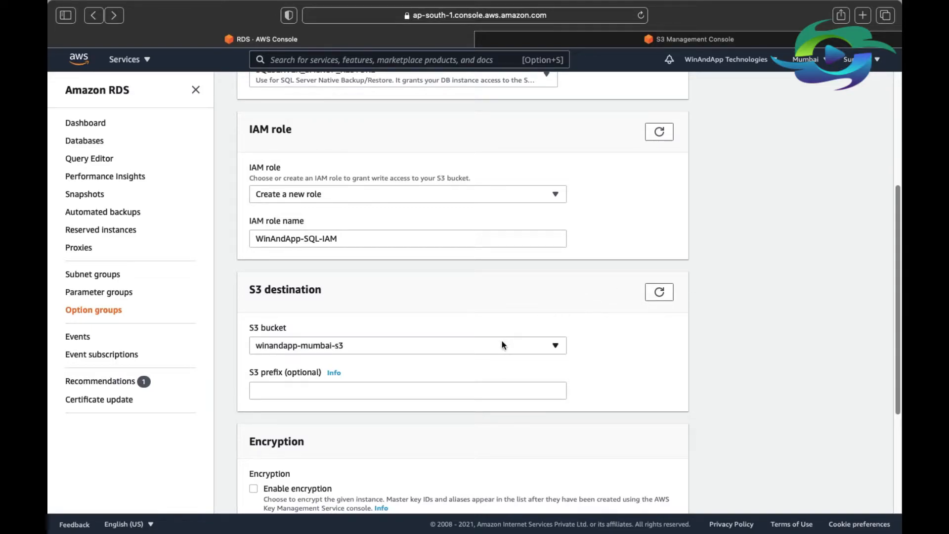
left_click(375, 349)
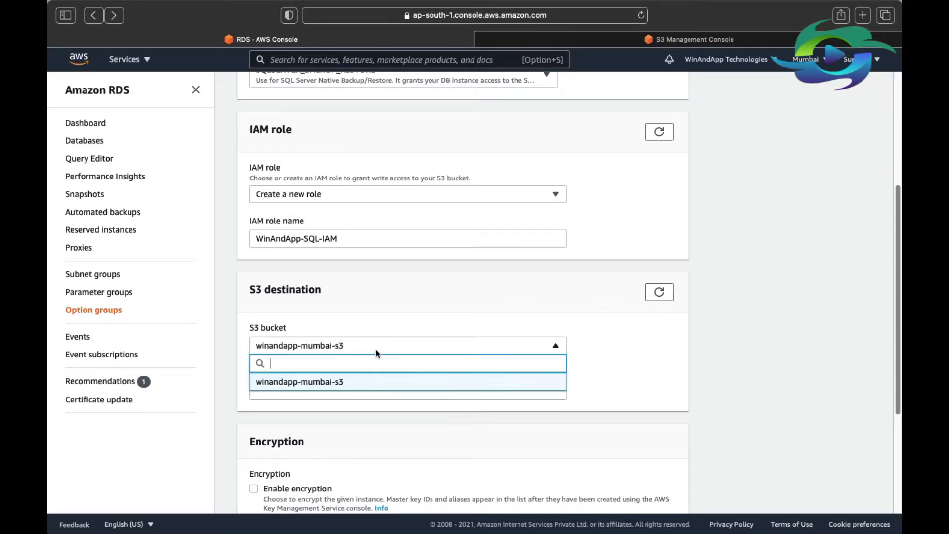
left_click(289, 383)
Set the schedule for adding the option to Immediately and add the option to the option group.
scroll(404, 360, "down", 2)
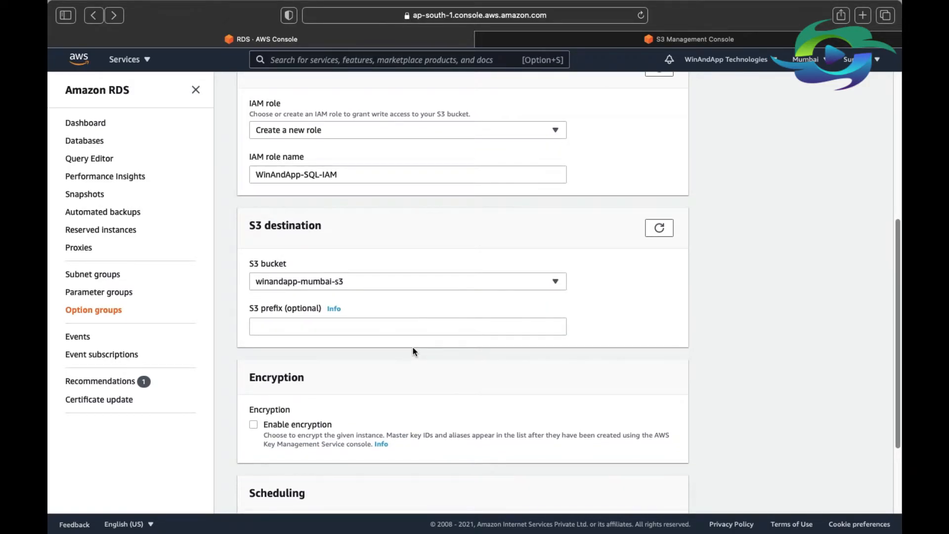
scroll(413, 348, "down", 3)
scroll(453, 342, "down", 1)
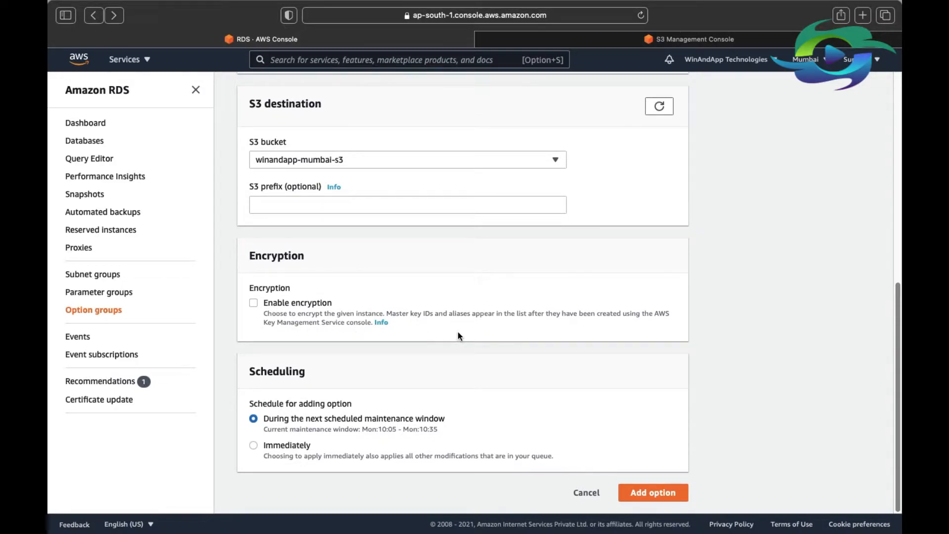
scroll(458, 335, "up", 10)
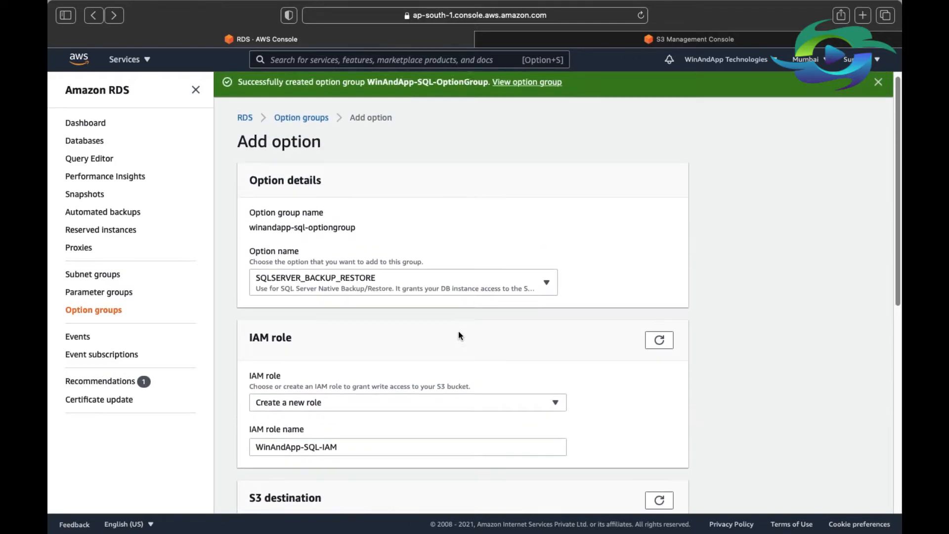
scroll(459, 335, "down", 10)
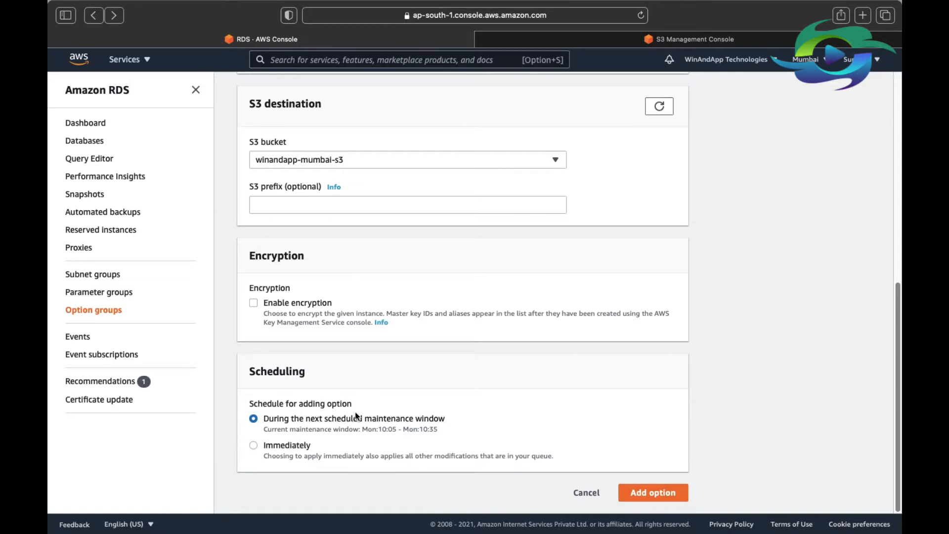
left_click(286, 447)
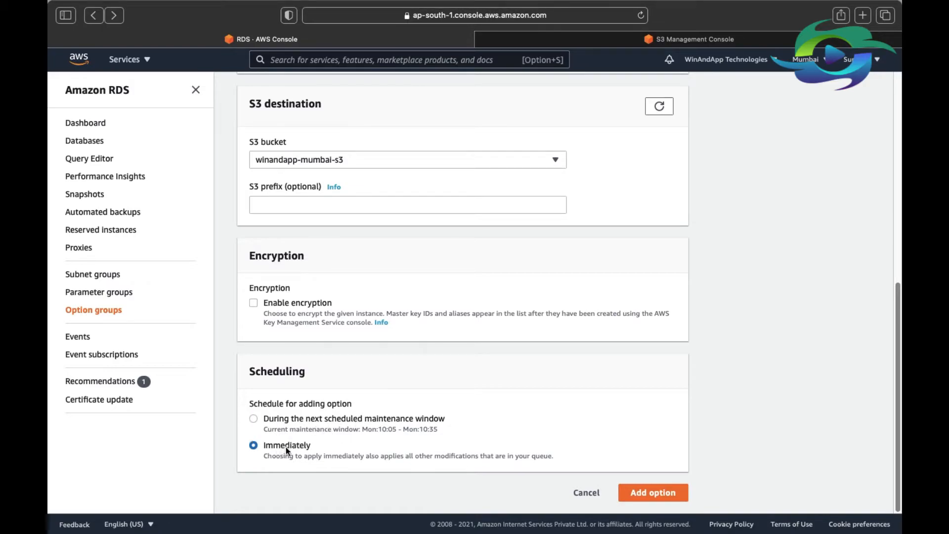
left_click(639, 492)
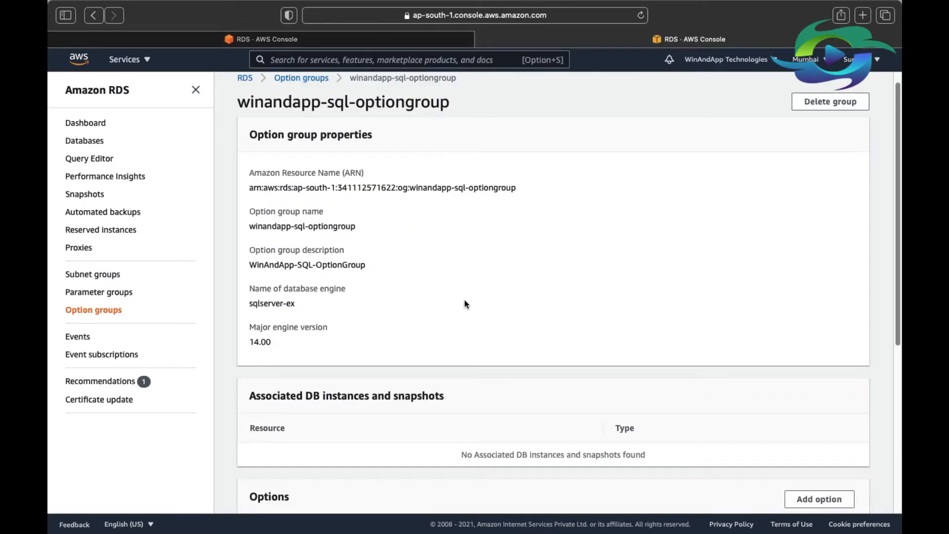
scroll(464, 304, "down", 6)
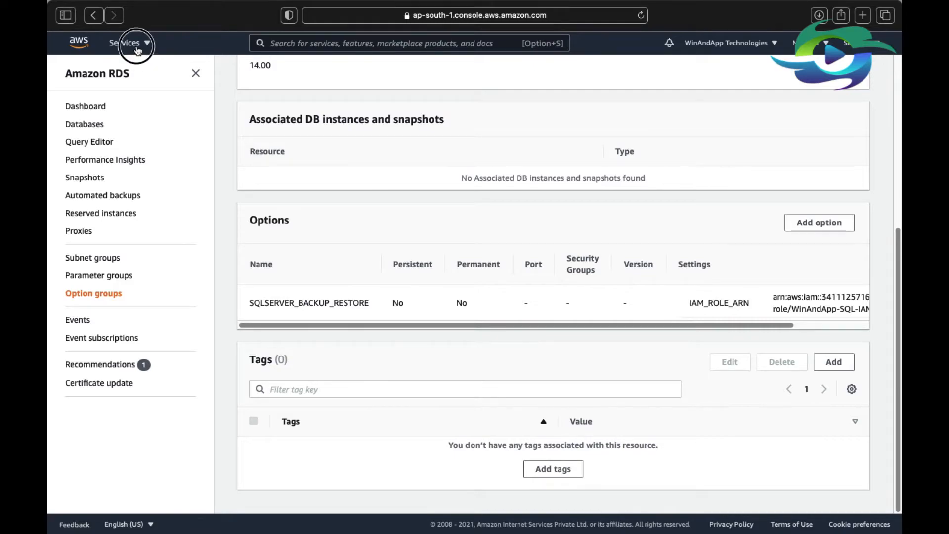
Switch to the S3 service and open the winandapp-mumbai-s3 bucket.
left_click(135, 46)
left_click(104, 182)
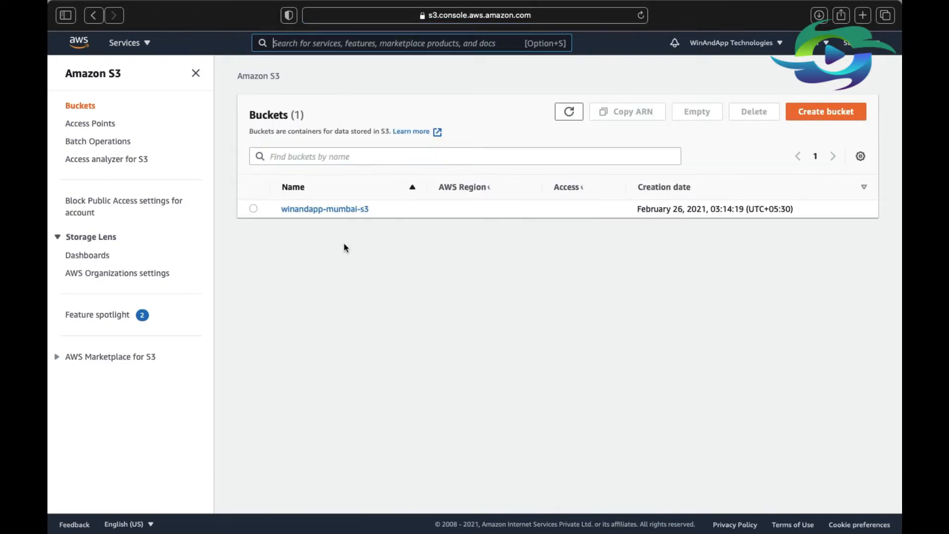
left_click(322, 211)
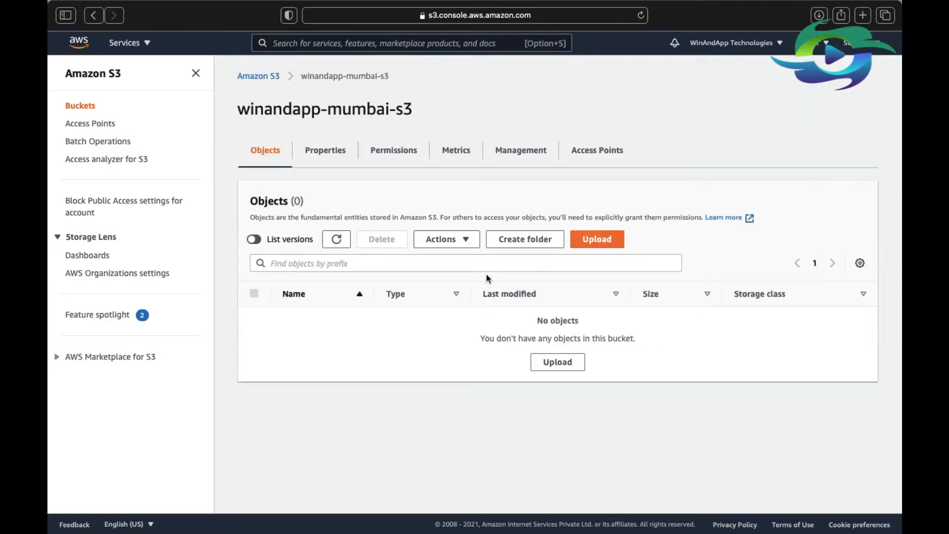
Start an upload to the bucket and add AdventureWorks2016.bak from the BAK Files folder on the WinAndApp drive.
left_click(600, 245)
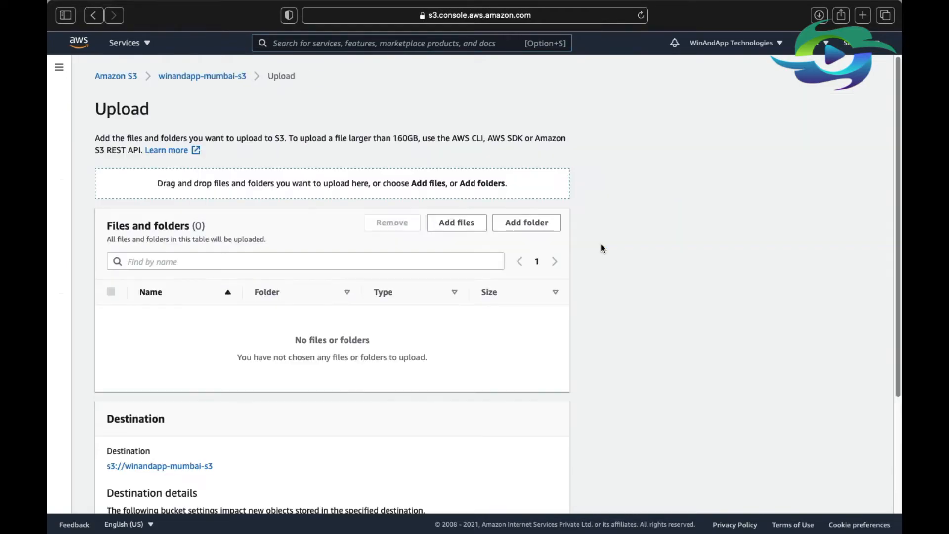
left_click(459, 232)
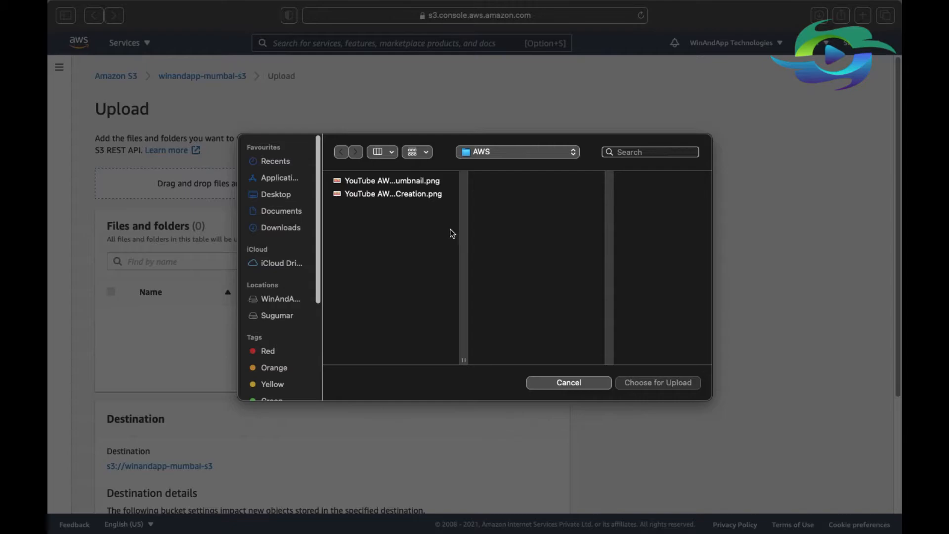
left_click(302, 299)
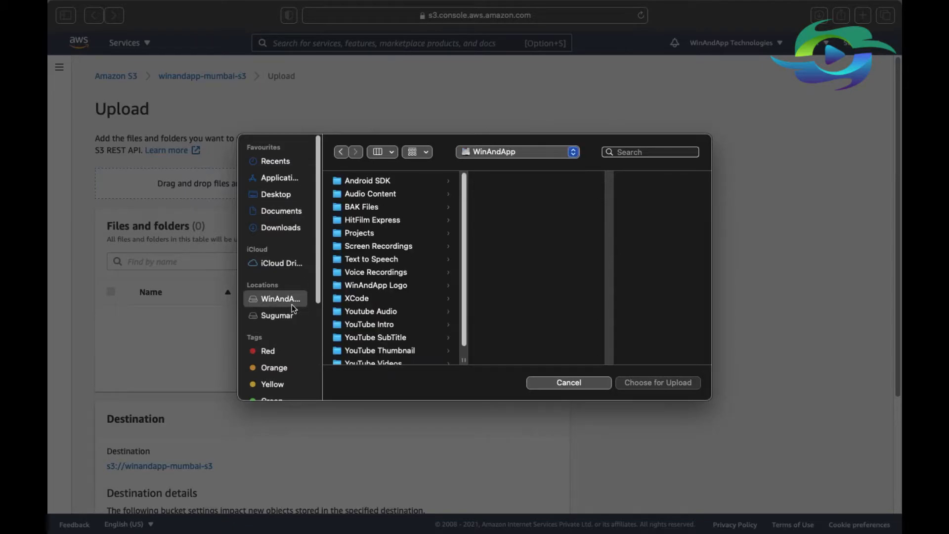
left_click(374, 208)
left_click(515, 187)
double_click(515, 187)
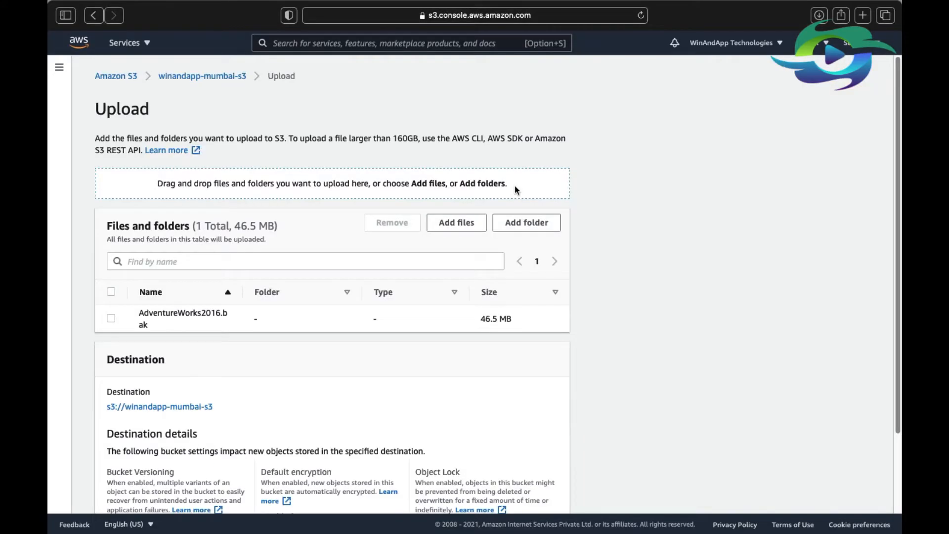
Review the additional upload options, keep the Standard storage class and server-side encryption disabled, and upload the file.
scroll(208, 360, "down", 4)
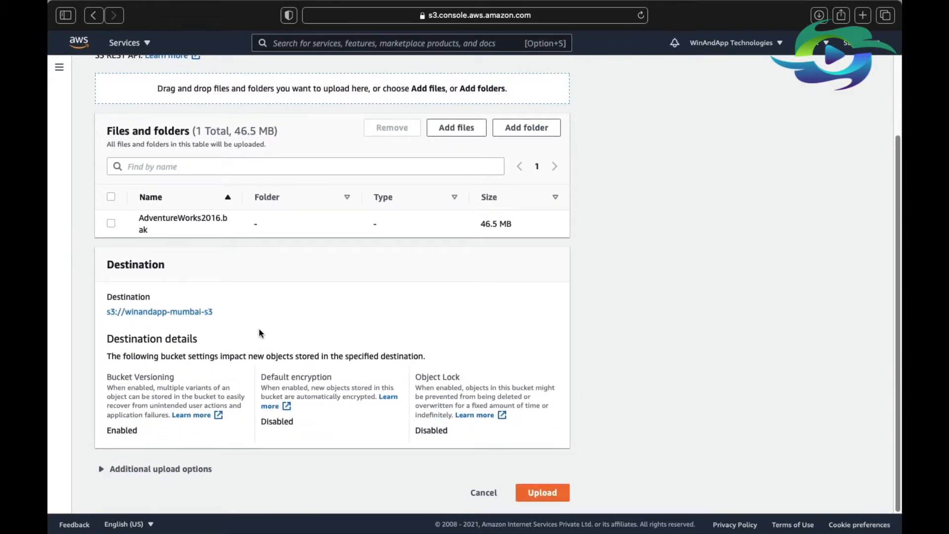
left_click(113, 468)
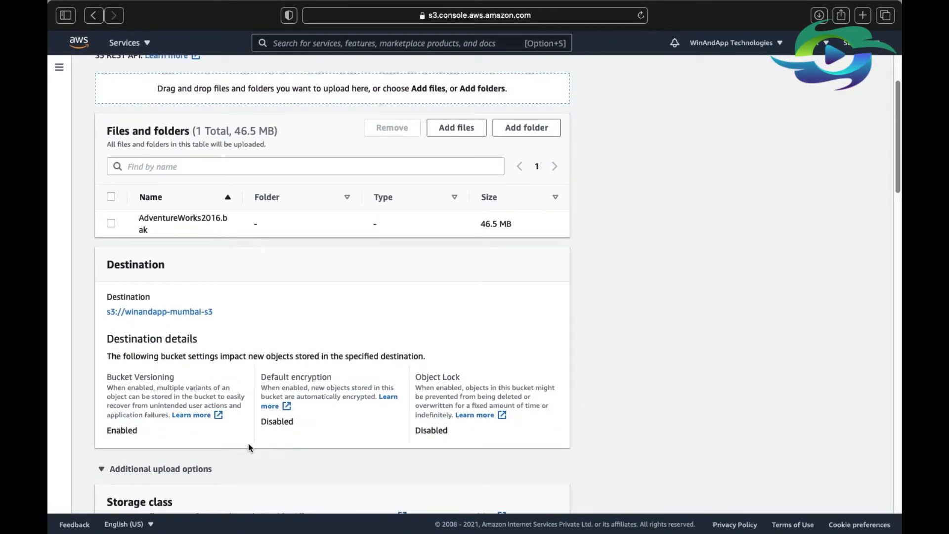
scroll(248, 447, "down", 10)
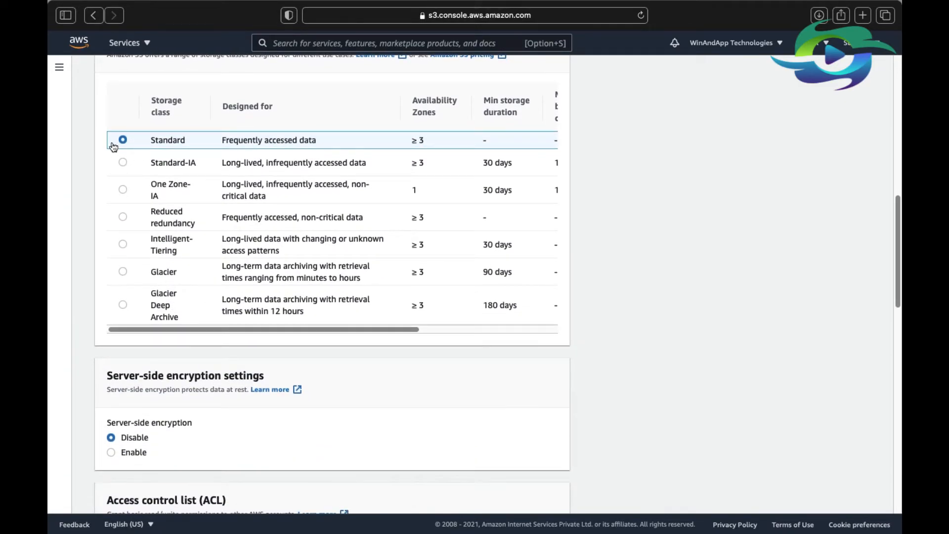
scroll(467, 446, "down", 2)
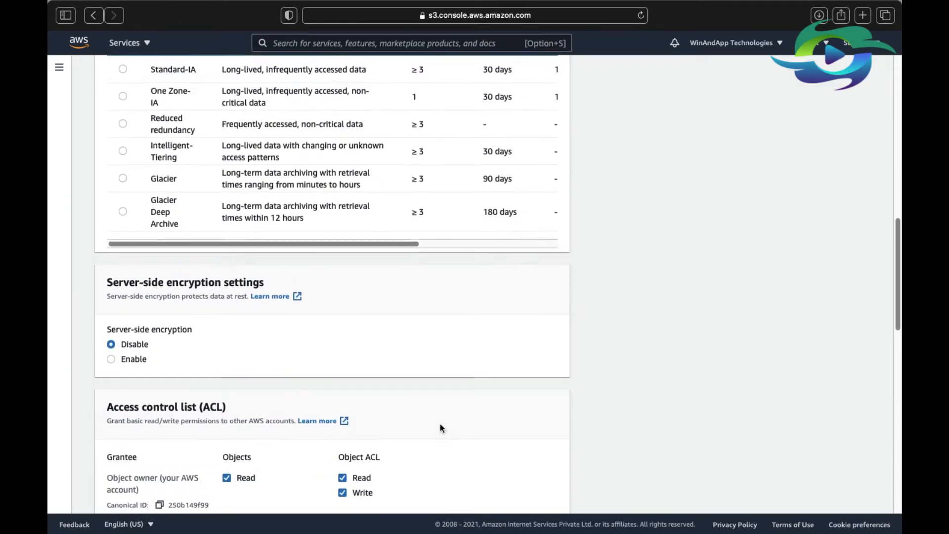
scroll(441, 424, "down", 15)
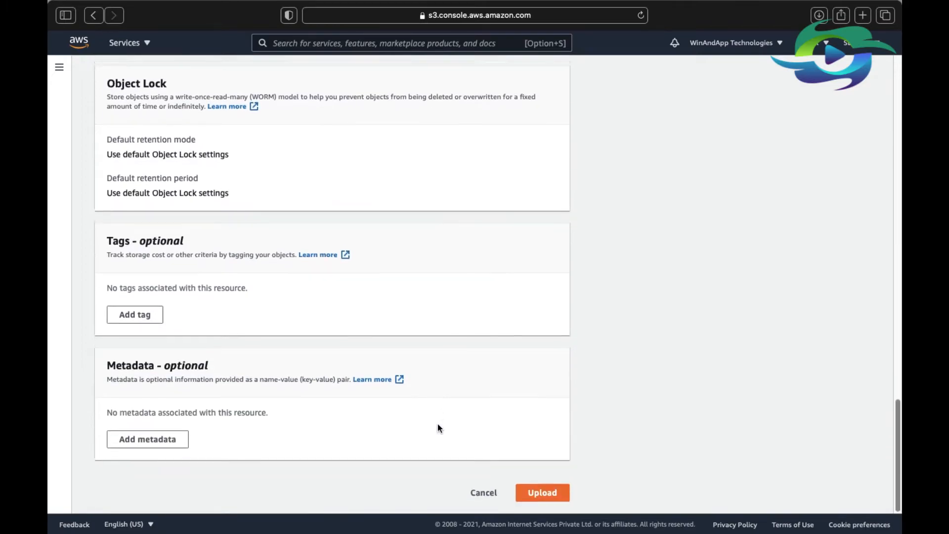
left_click(539, 491)
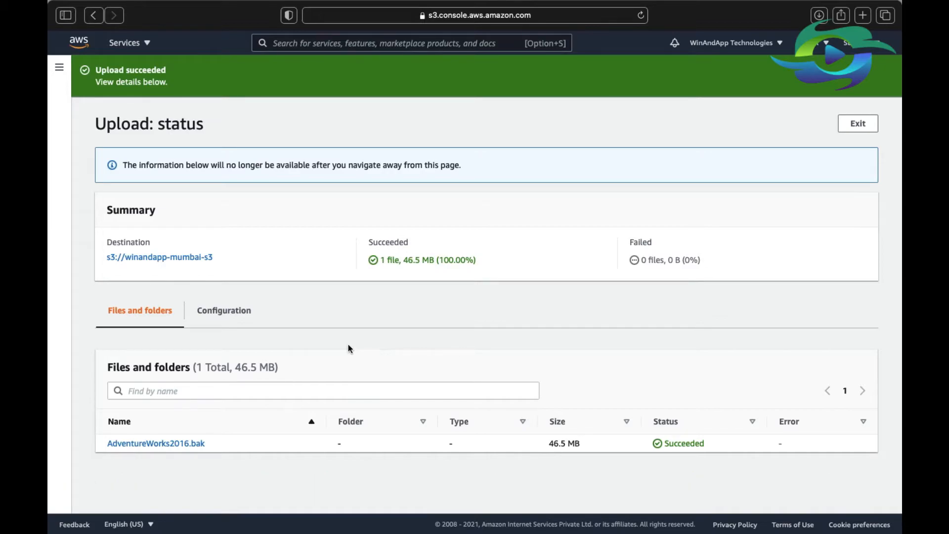
Switch to the RDS service and open the aws-winandapp-sql-demo database instance for modification.
left_click(139, 50)
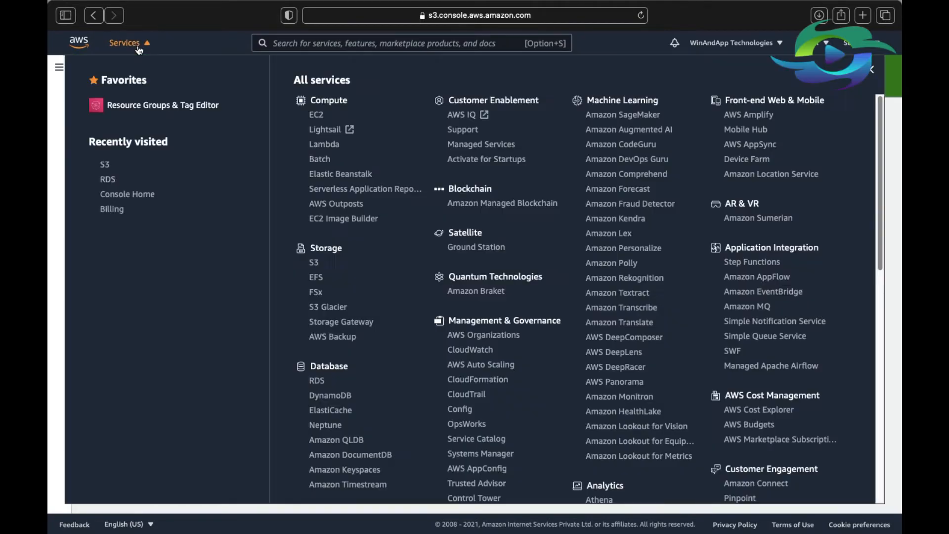
left_click(117, 185)
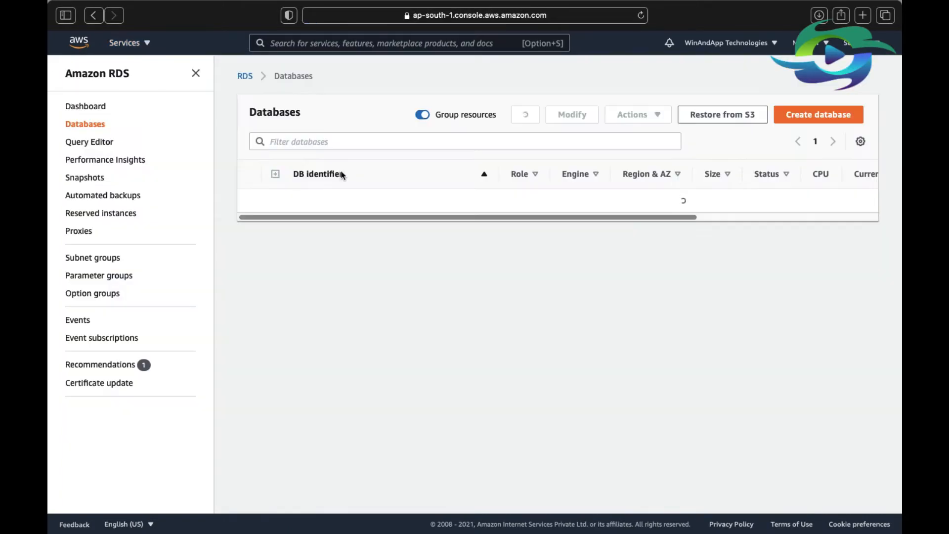
left_click(325, 202)
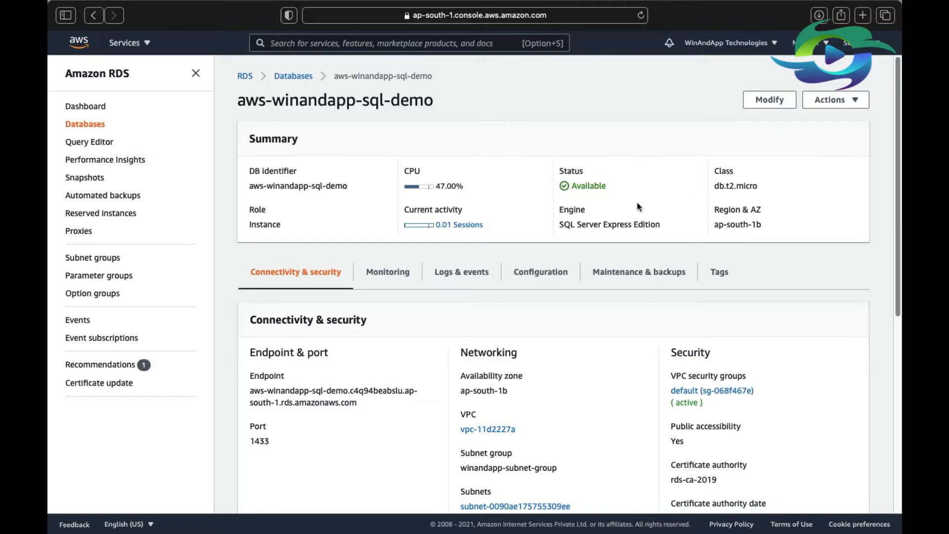
left_click(770, 100)
Set the instance's option group to winandapp-sql-optiongroup in the additional configuration.
scroll(506, 211, "down", 15)
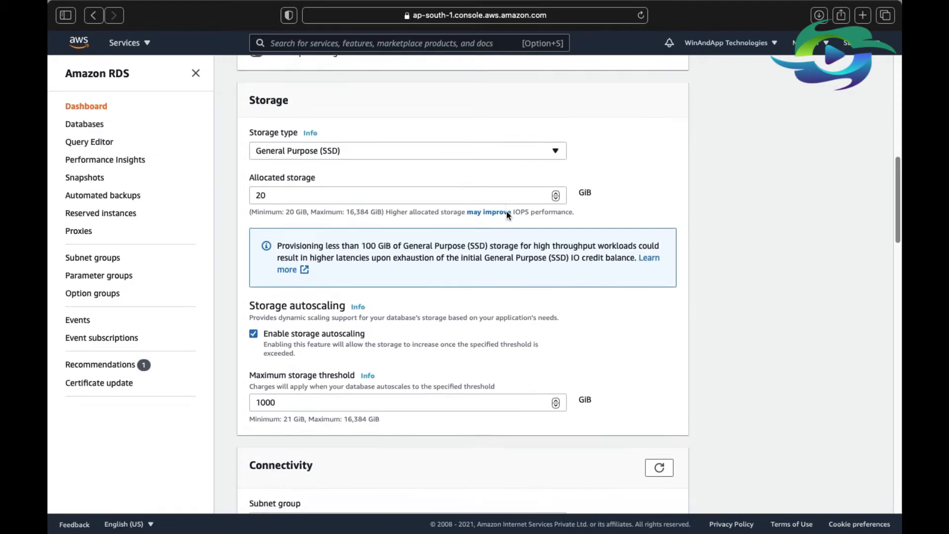
scroll(507, 216, "down", 10)
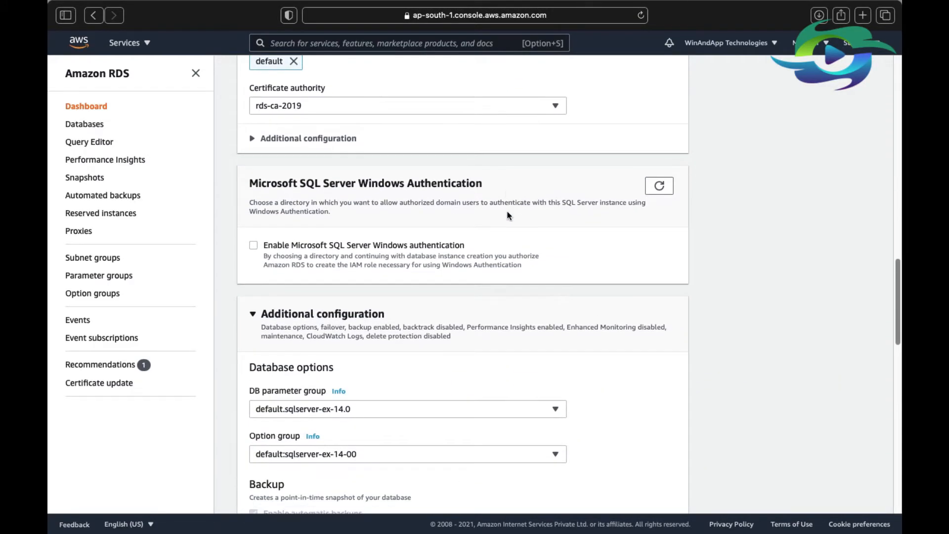
scroll(425, 242, "down", 5)
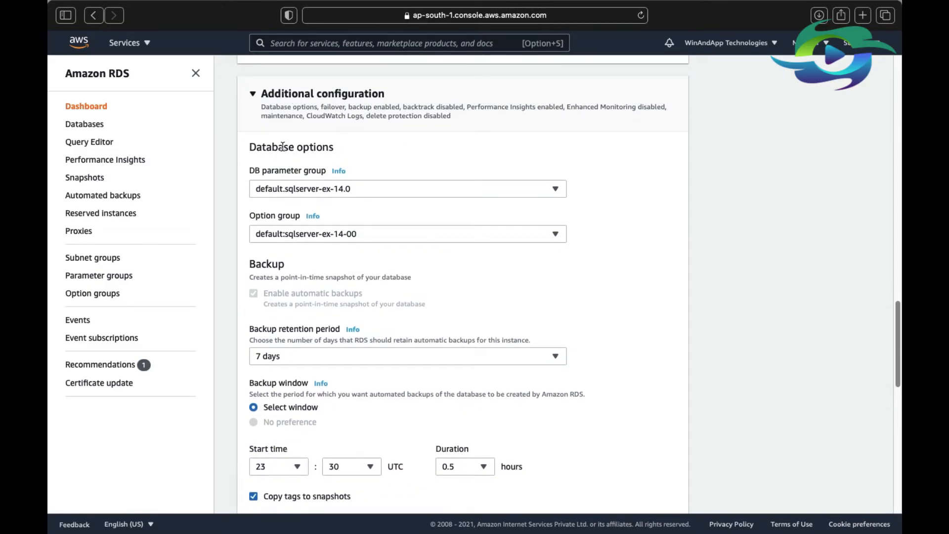
left_click(369, 239)
left_click(337, 271)
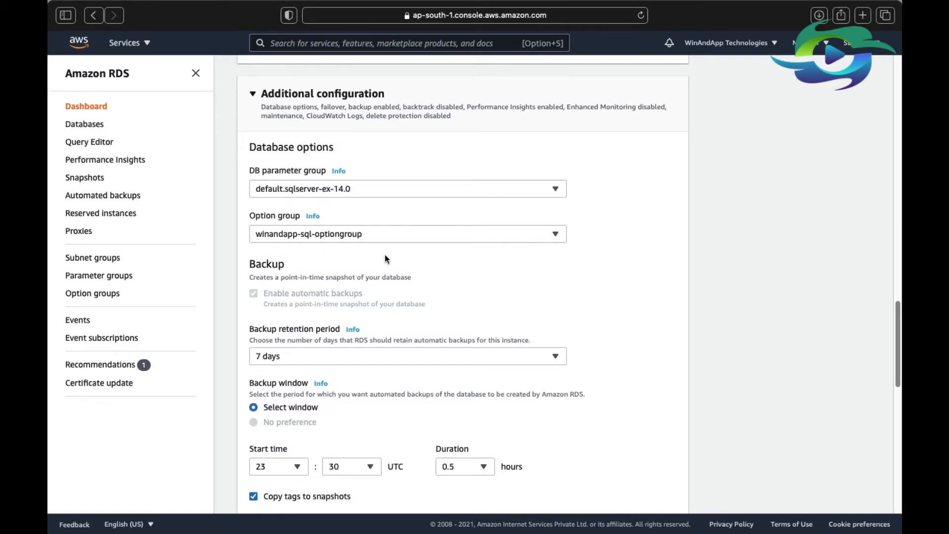
Continue to the modification summary, schedule the change to apply immediately, and submit the DB instance modification.
scroll(385, 254, "down", 15)
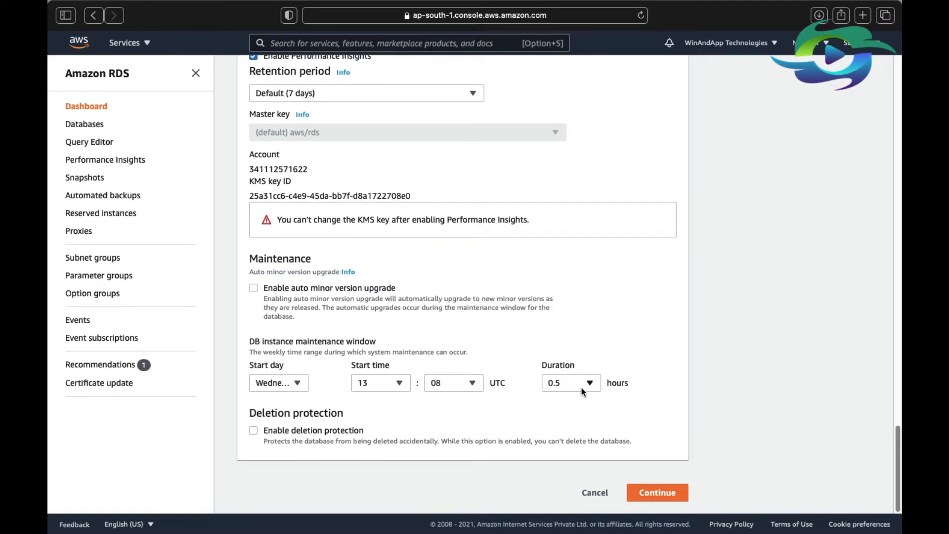
left_click(659, 490)
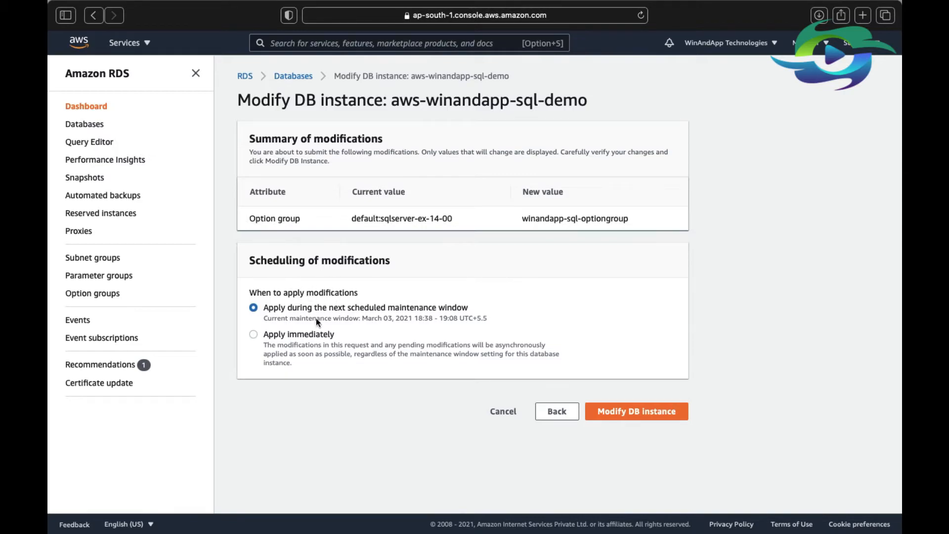
left_click(303, 337)
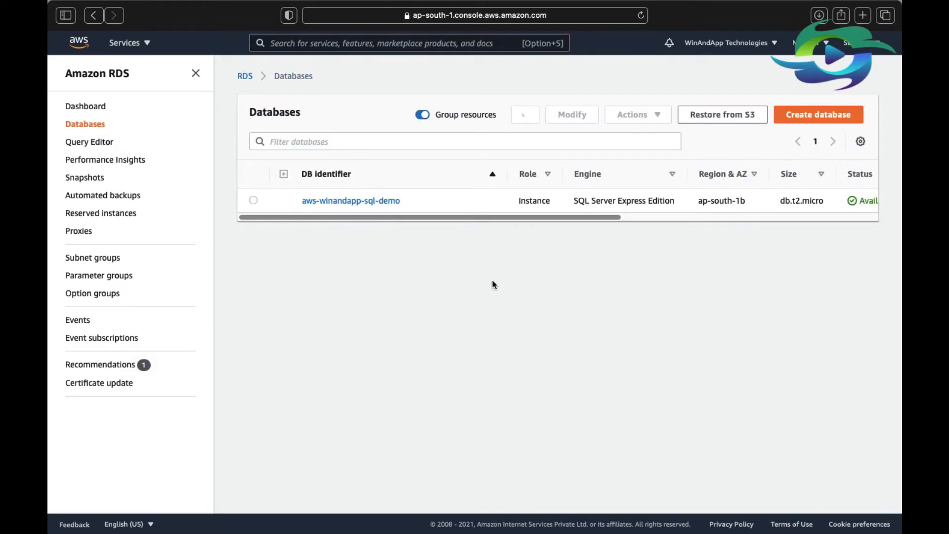
Reload the aws-winandapp-sql-demo instance page to check its modification status.
left_click(641, 15)
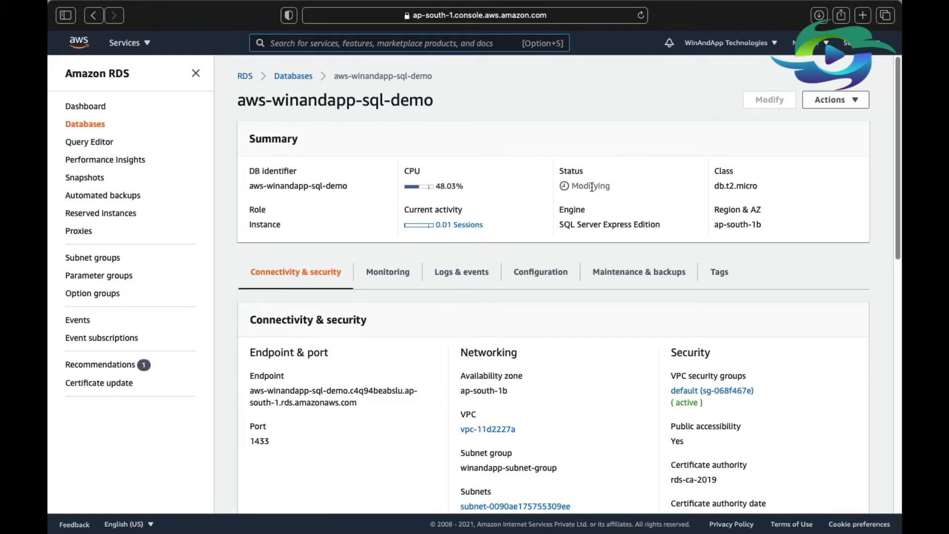
left_click(641, 15)
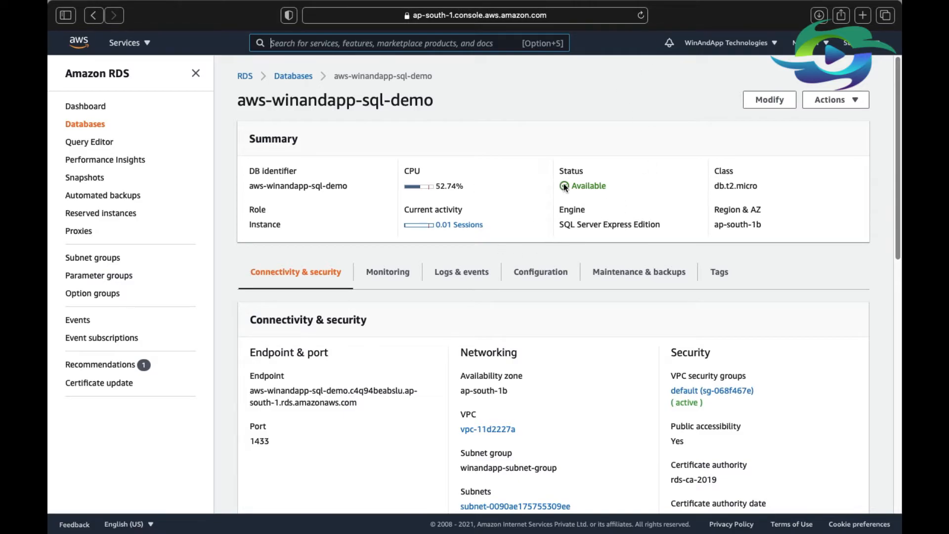
key("alt+s")
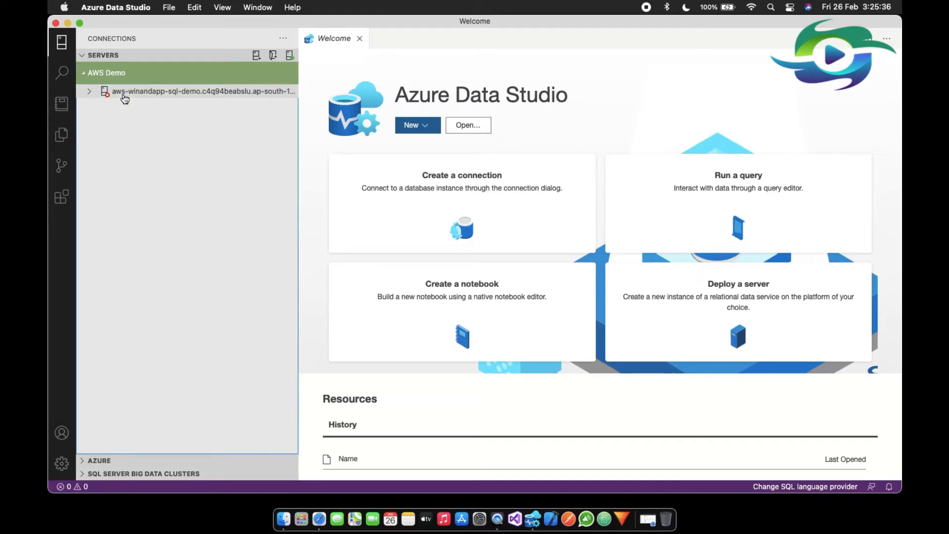
Switch to Azure Data Studio, connect to the aws-winandapp-sql-demo server, and expand its Databases folder.
right_click(125, 92)
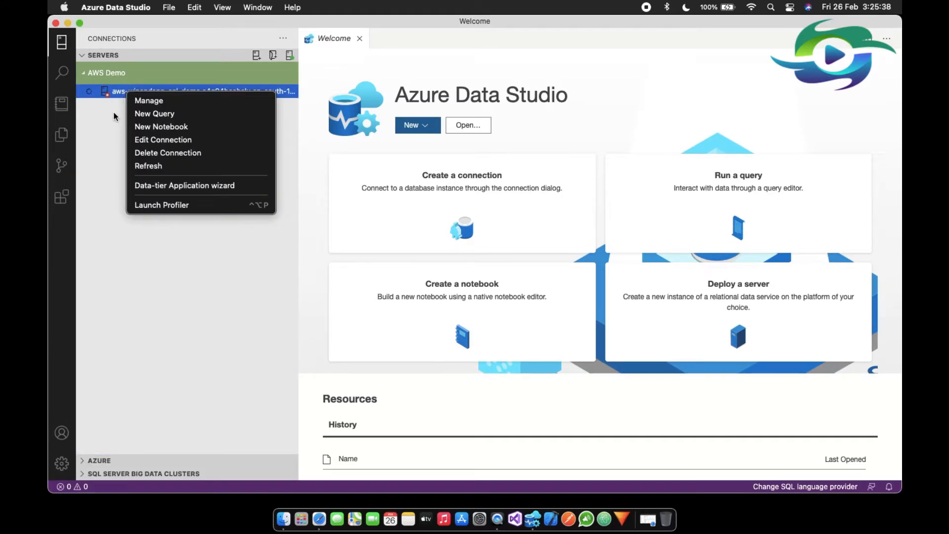
left_click(117, 105)
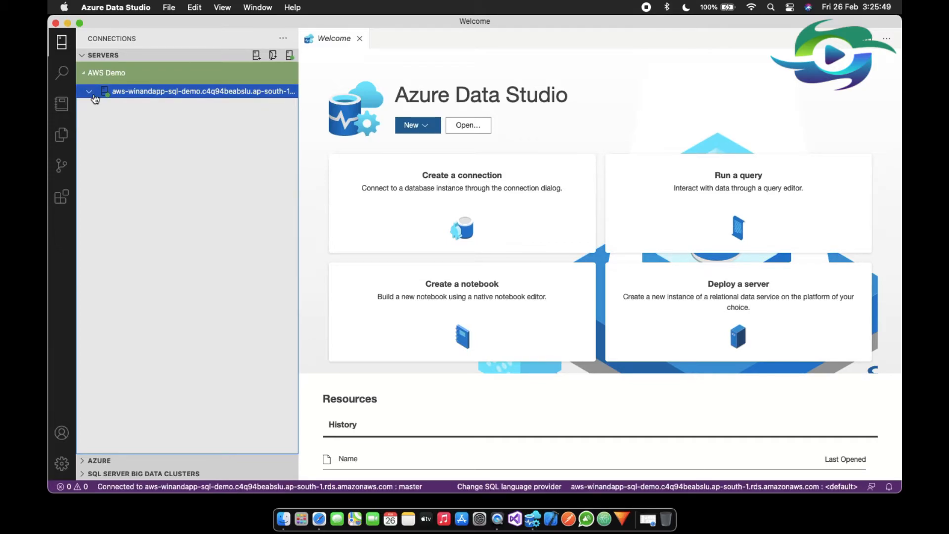
left_click(90, 93)
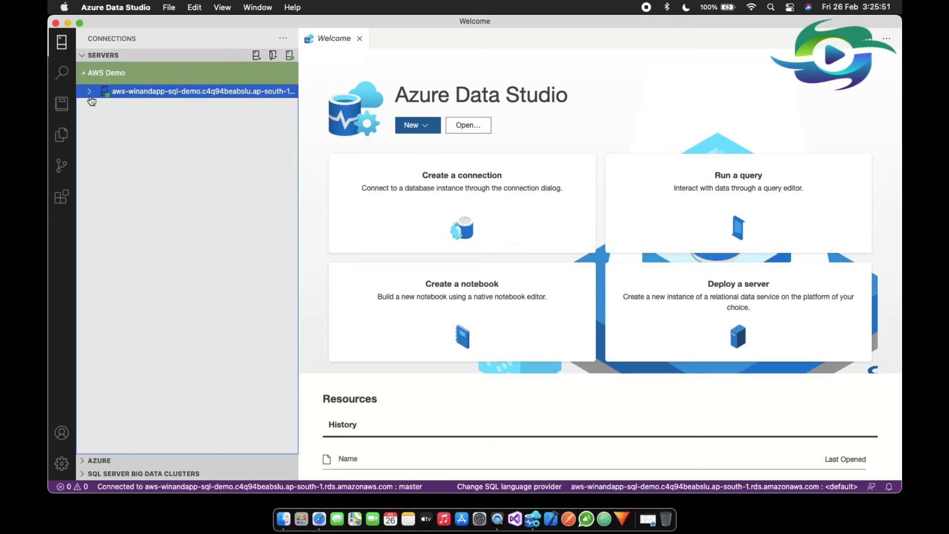
left_click(90, 94)
left_click(95, 109)
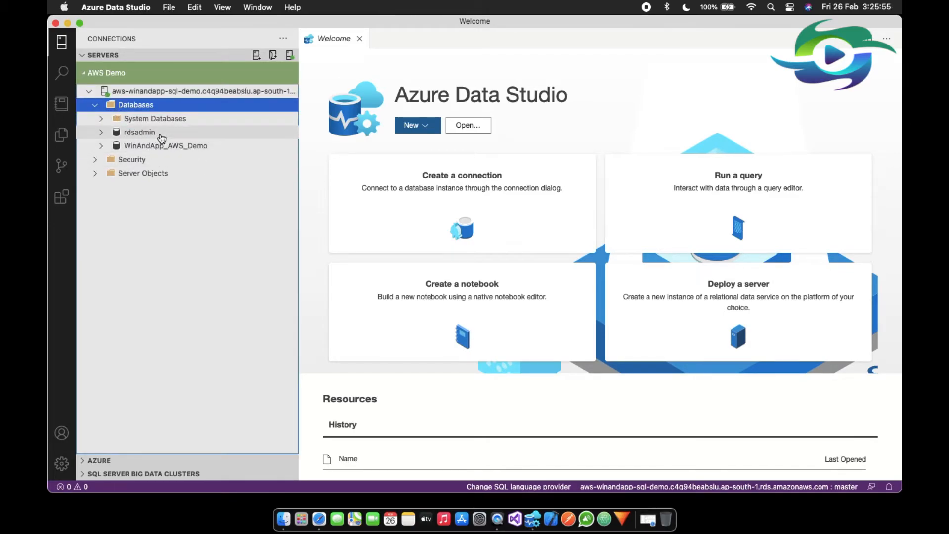
Open a new query on the aws-winandapp-sql-demo server connection.
right_click(149, 108)
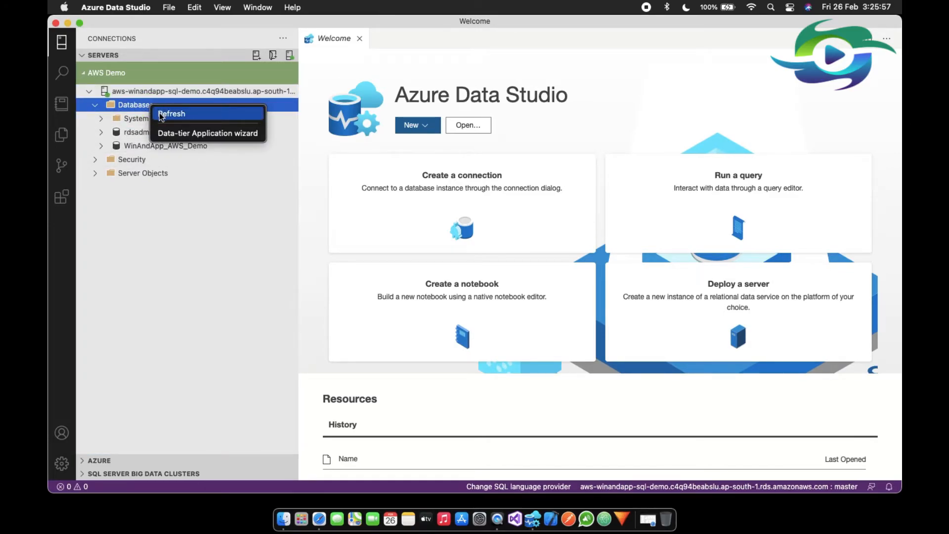
left_click(139, 98)
right_click(139, 99)
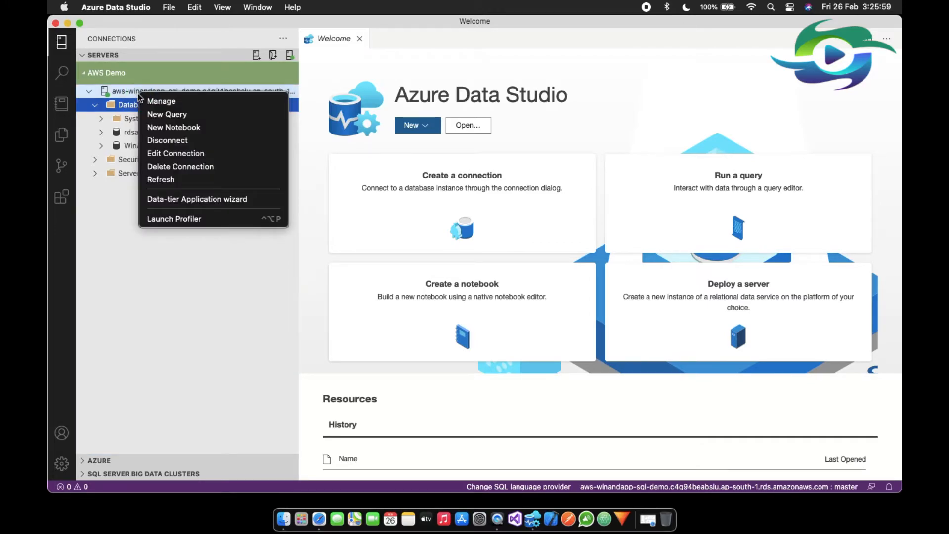
left_click(147, 115)
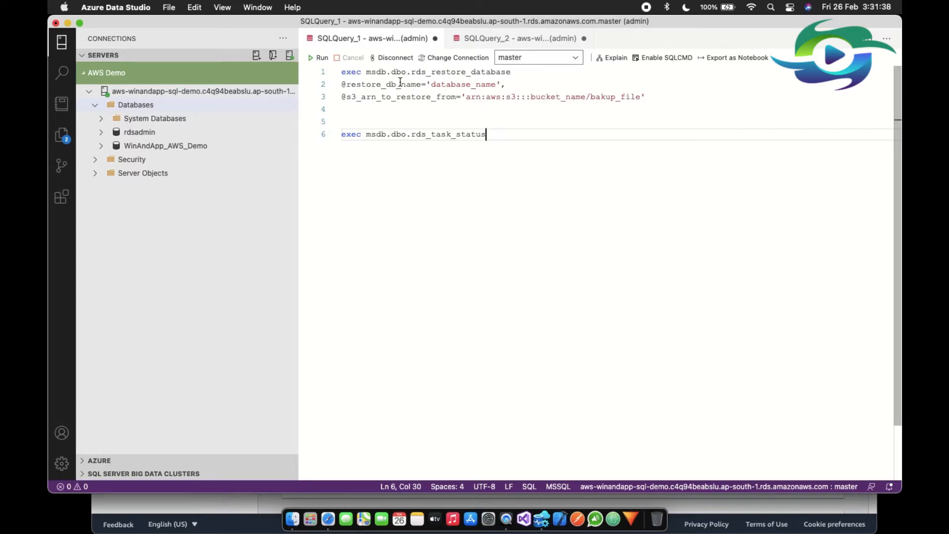
Replace the database_name placeholder in the rds_restore_database statement with AdventureWorks.
left_click_drag(411, 71, 510, 76)
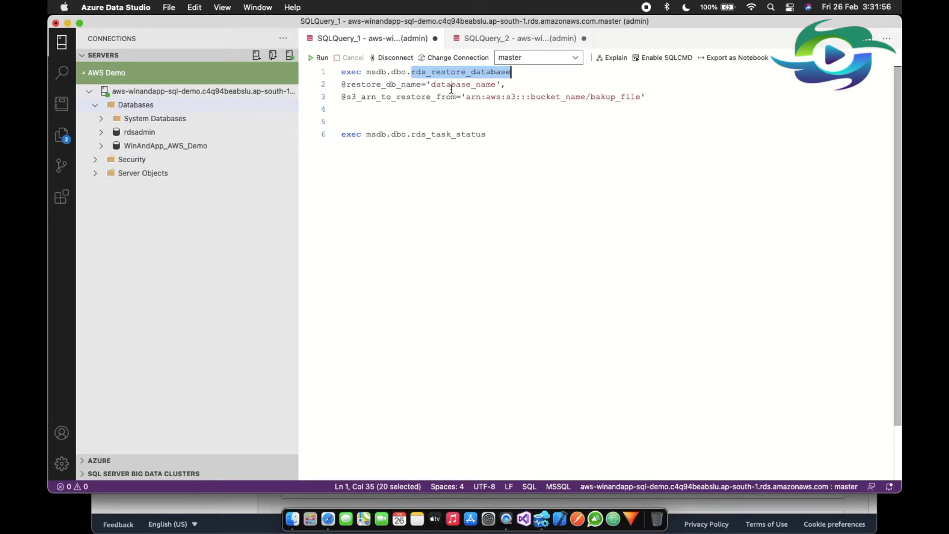
left_click(434, 86)
left_click_drag(434, 86, 496, 87)
key("BackSpace")
key("BackSpace")
type("Ad")
type("ventureW")
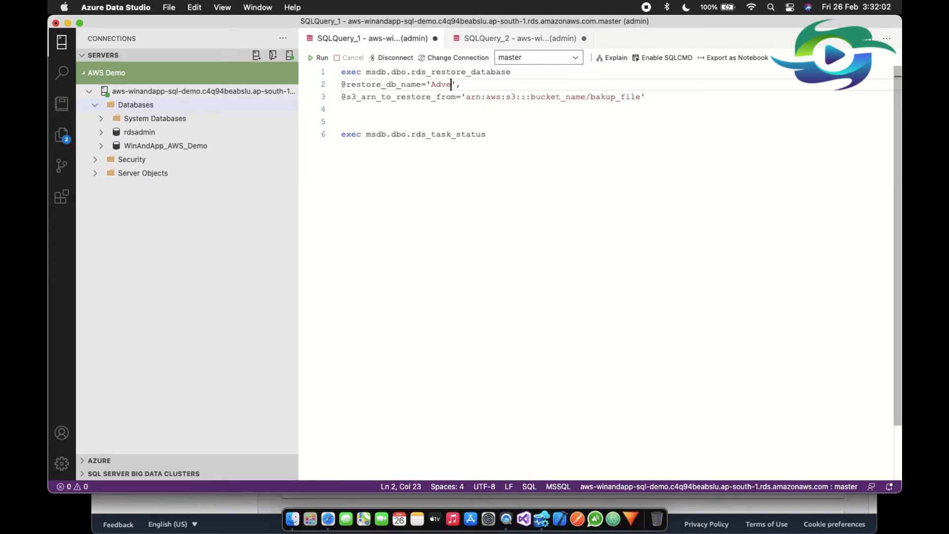
type("orks")
Complete the S3 ARN in the restore statement with bucket winandapp-mumbai-s3 and backup file AdventureWorks2016.bak.
left_click_drag(532, 98, 585, 98)
type("winandapp-")
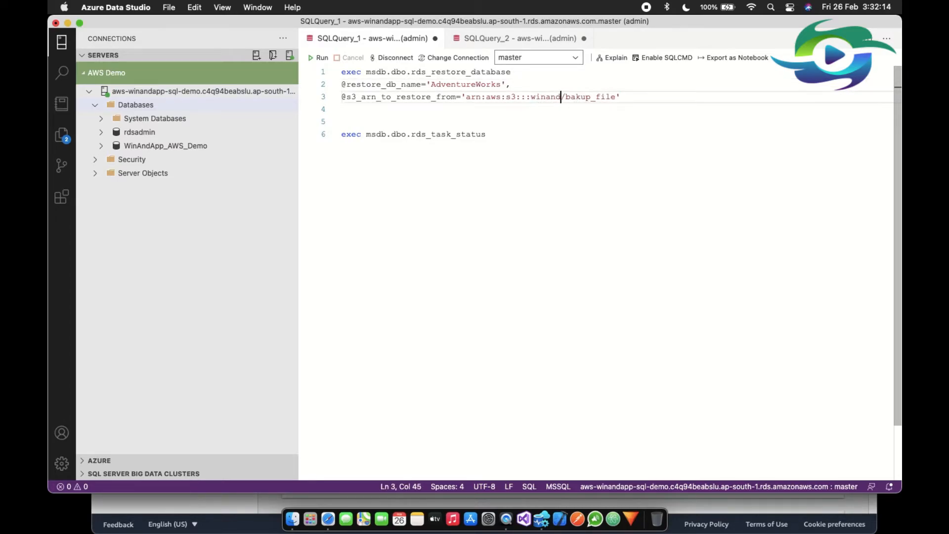
type("mumbai-s3")
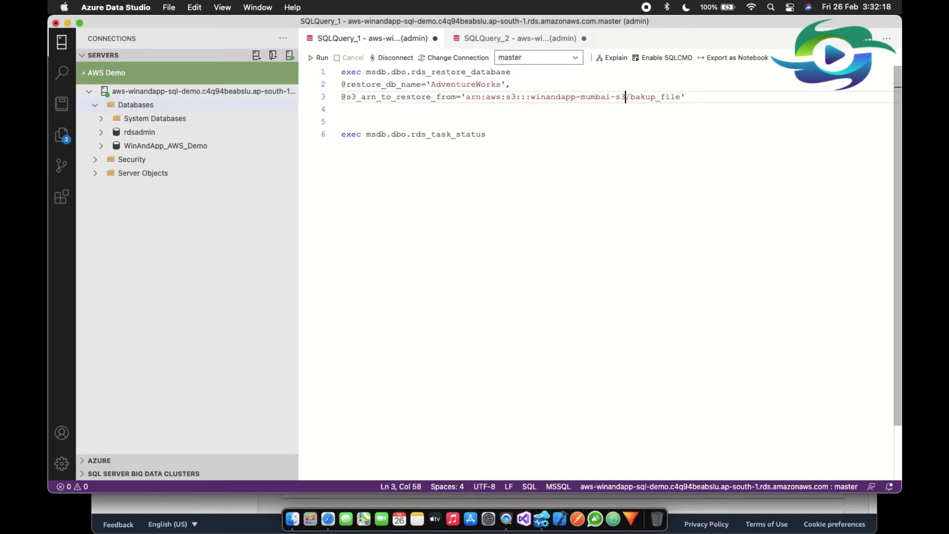
double_click(635, 98)
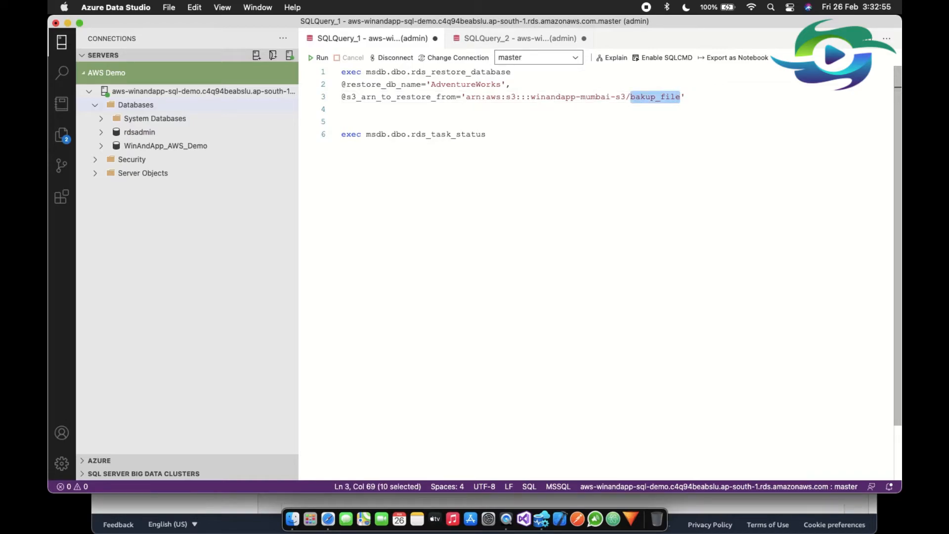
type("AdventureWorks2016.bak")
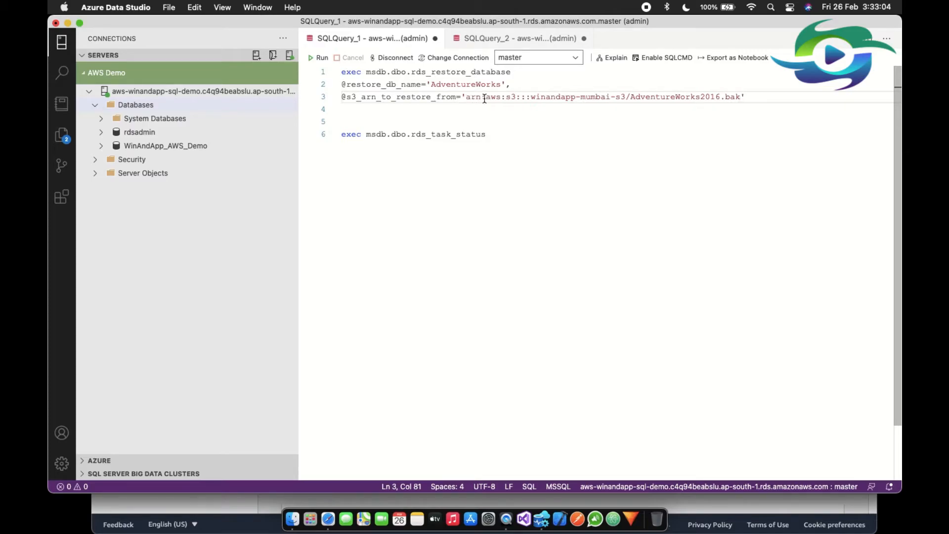
Check the database name and S3 ARN in the rds_restore_database statement, and execute only that statement.
left_click(432, 121)
left_click(440, 135)
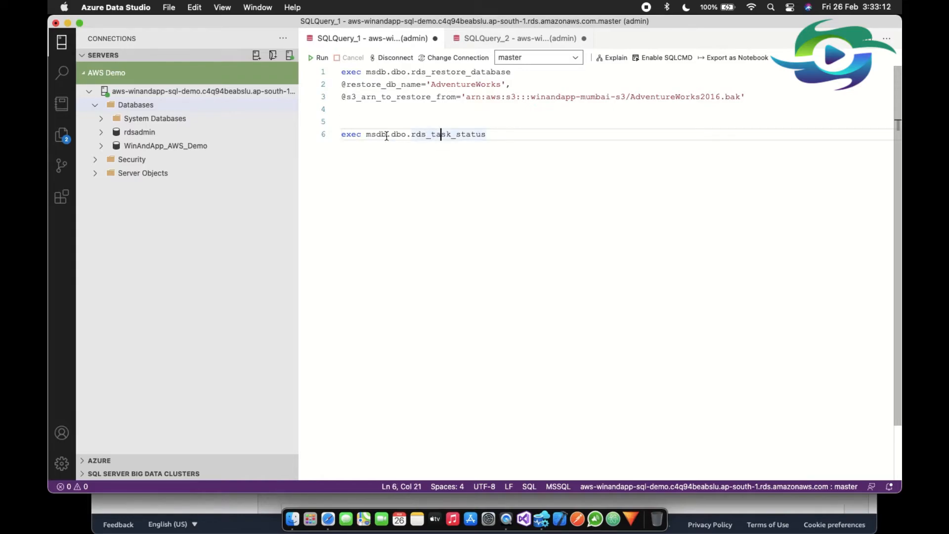
double_click(377, 134)
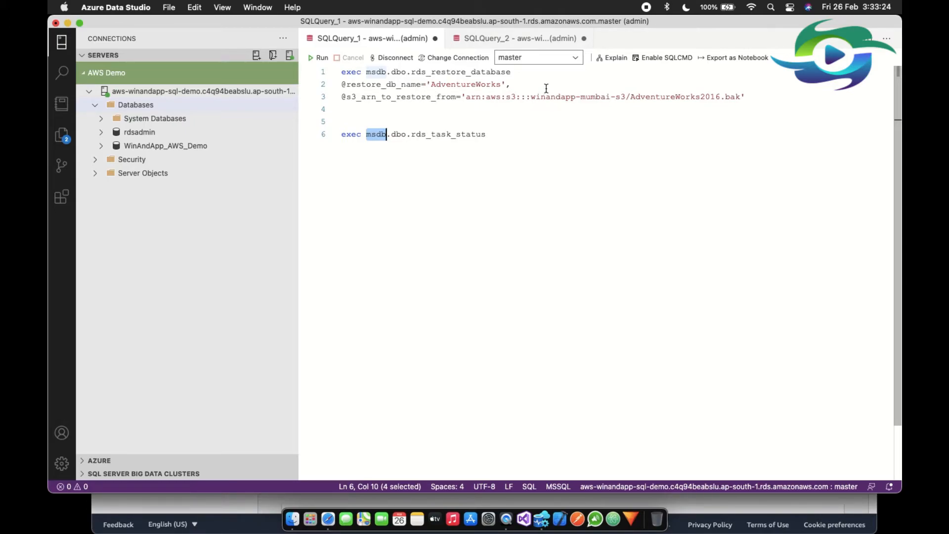
double_click(450, 84)
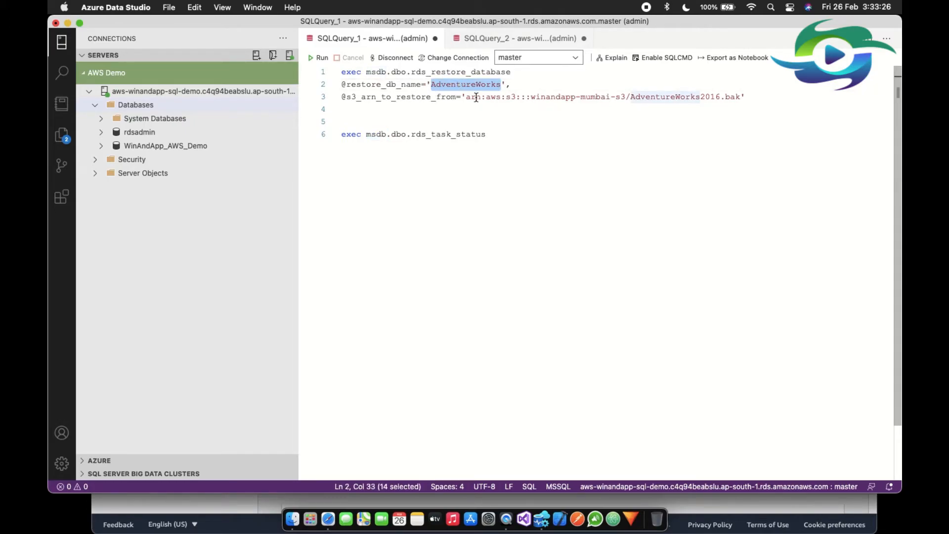
left_click(468, 97)
left_click_drag(475, 97, 519, 98)
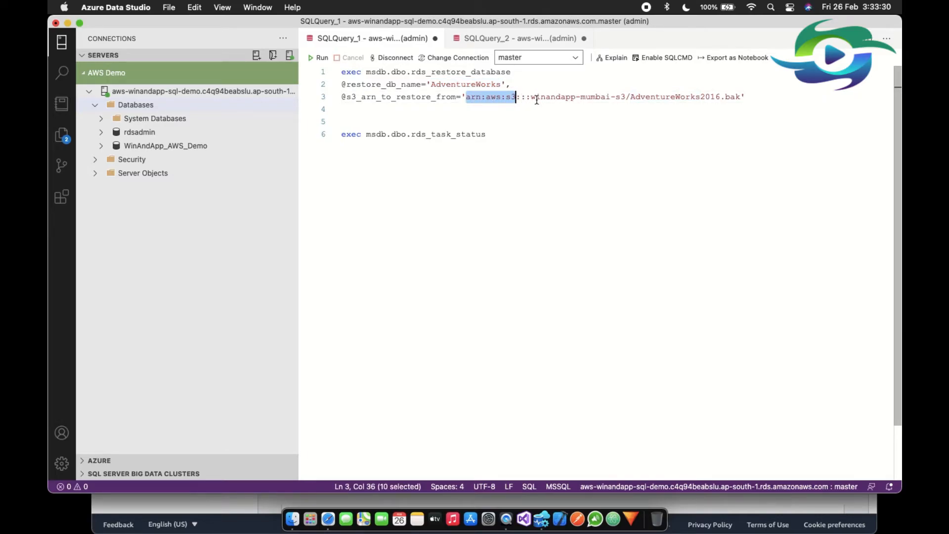
left_click_drag(531, 97, 635, 101)
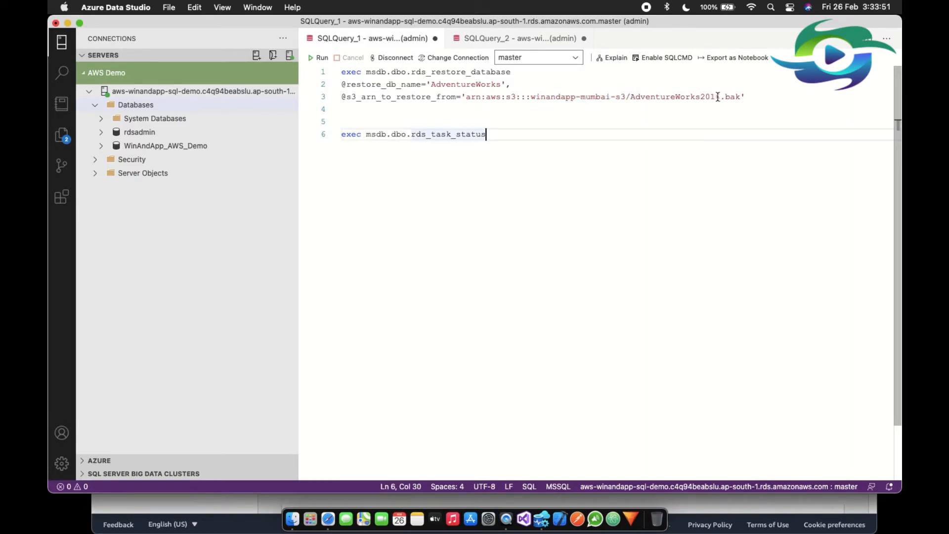
left_click_drag(745, 97, 336, 69)
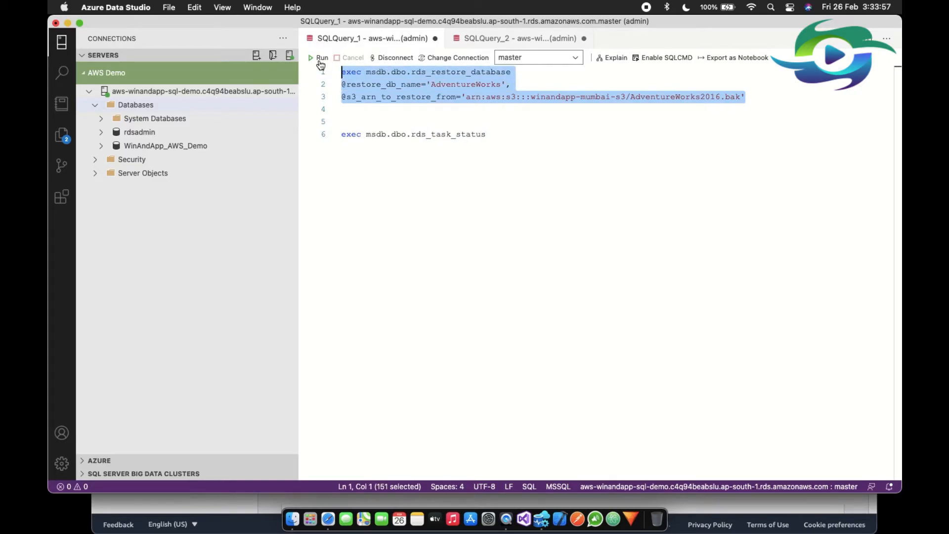
left_click(320, 58)
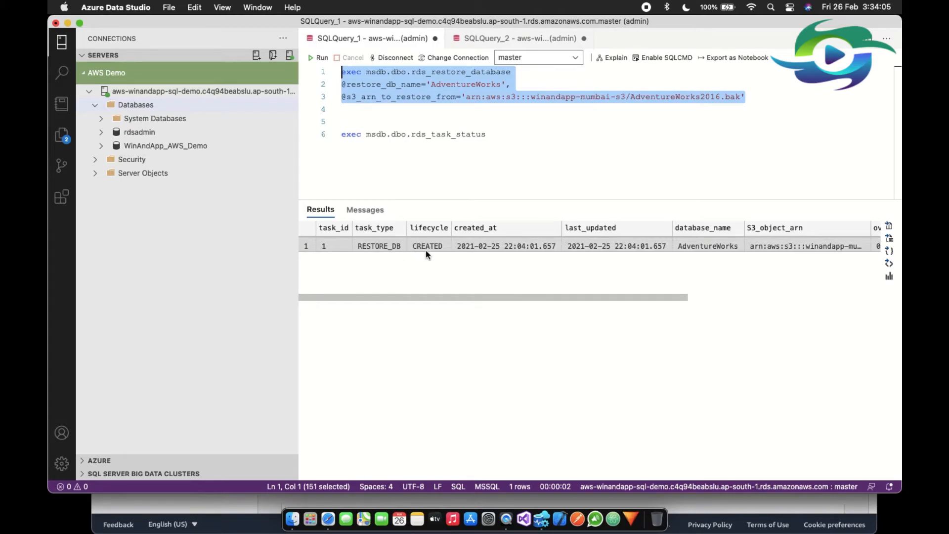
Execute only the rds_task_status statement repeatedly to check the progress of the AdventureWorks restore task.
left_click_drag(495, 136, 496, 123)
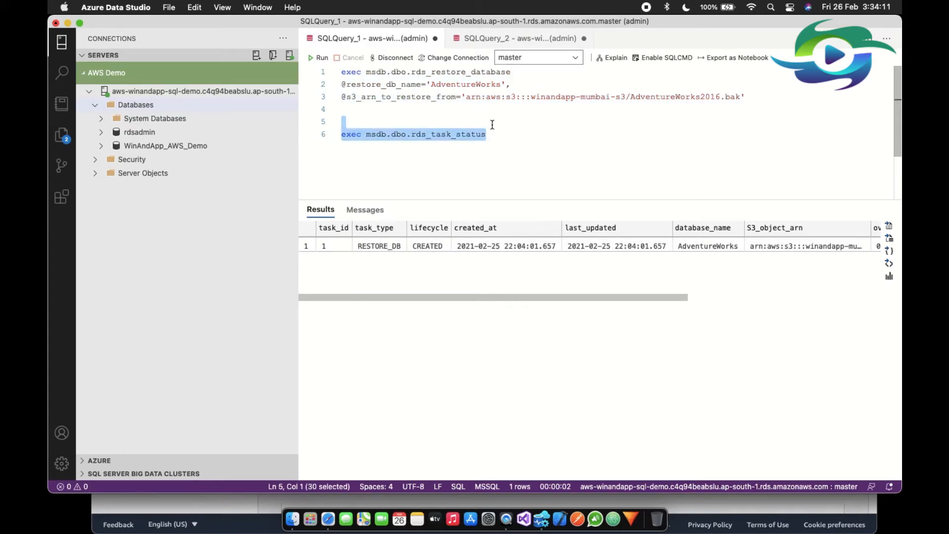
left_click(319, 57)
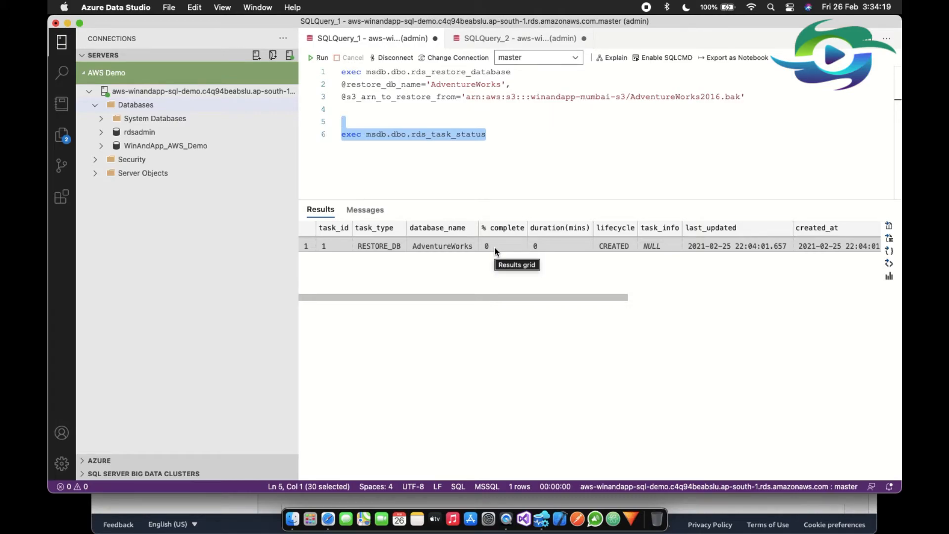
left_click(313, 58)
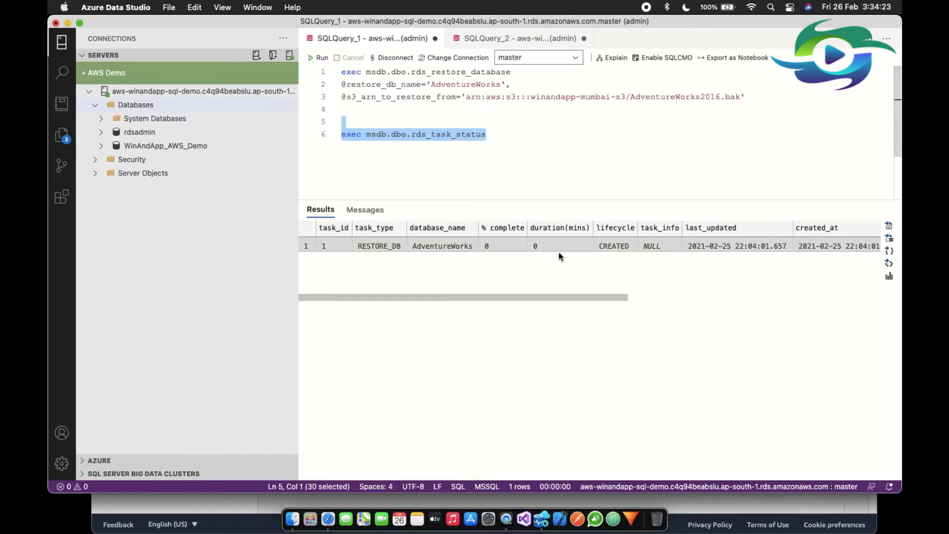
left_click(314, 58)
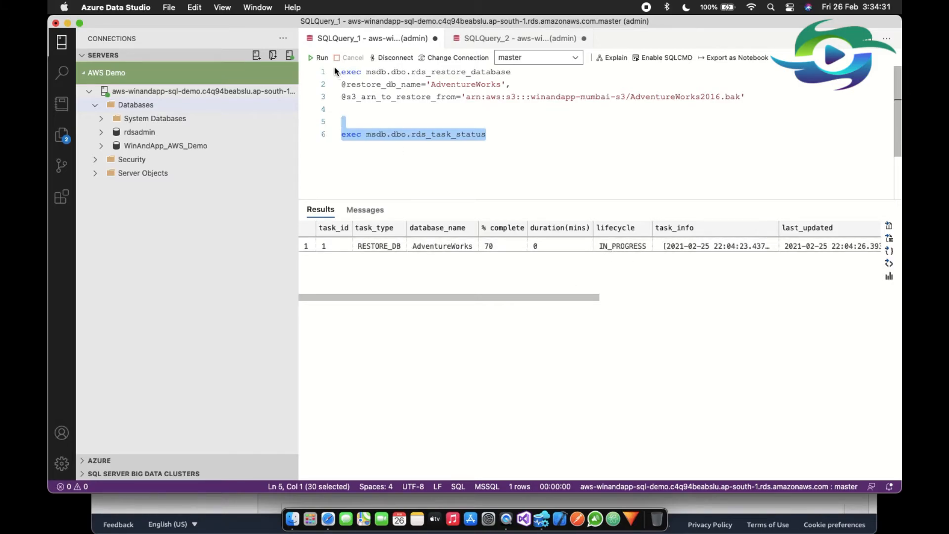
left_click(321, 59)
left_click(525, 164)
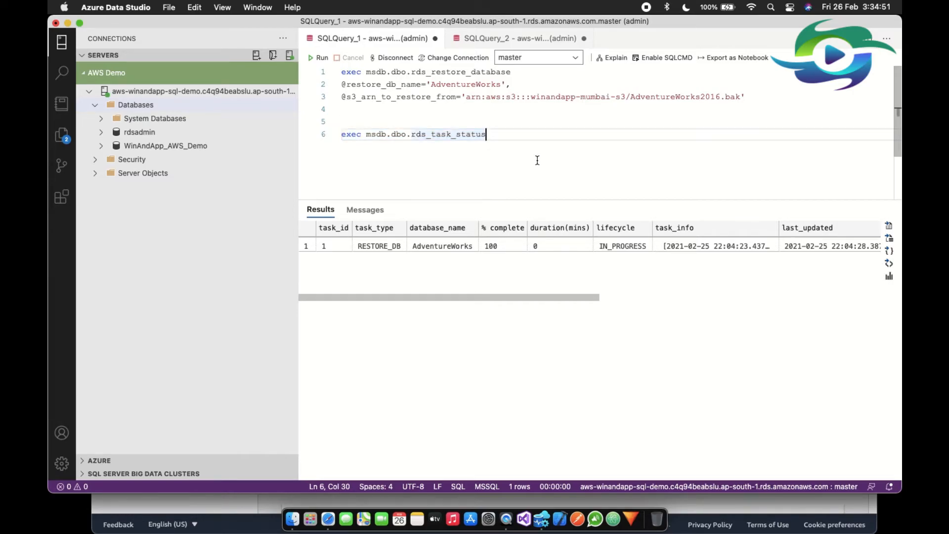
Refresh the aws-winandapp-sql-demo server and expand its Databases folder to list the restored database.
left_click(160, 93)
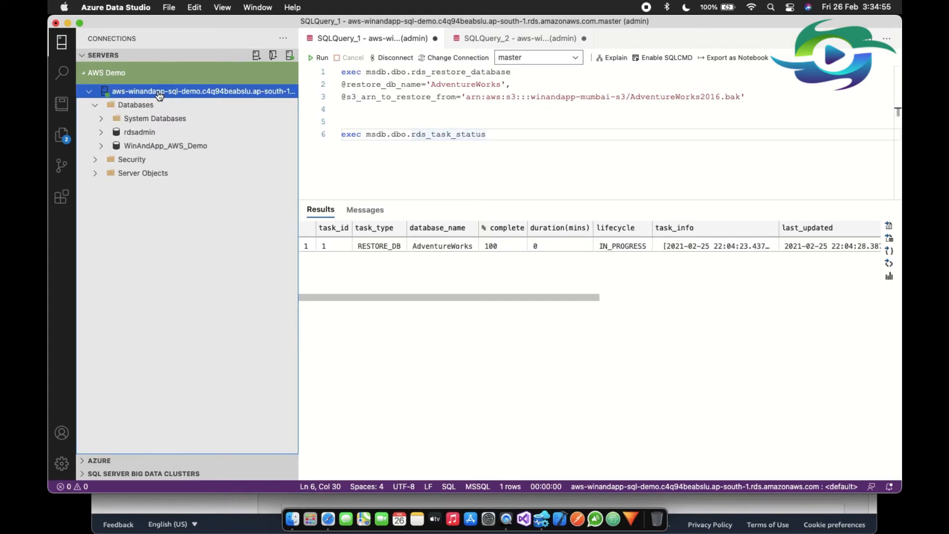
right_click(160, 93)
left_click(174, 176)
left_click(95, 105)
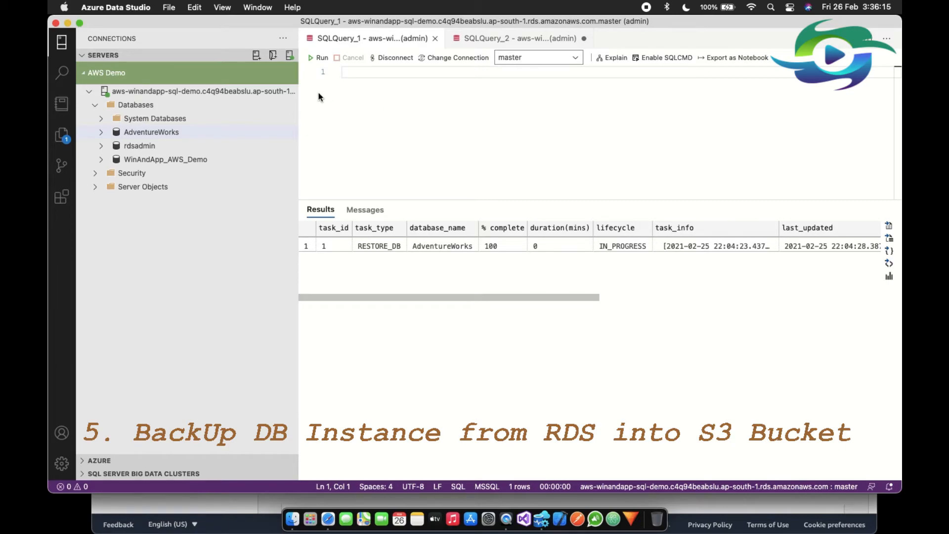
Insert the rds_set_configuration statement for 'S3 backup compression' into SQLQuery_1 and set its value to 'false'.
left_click(478, 44)
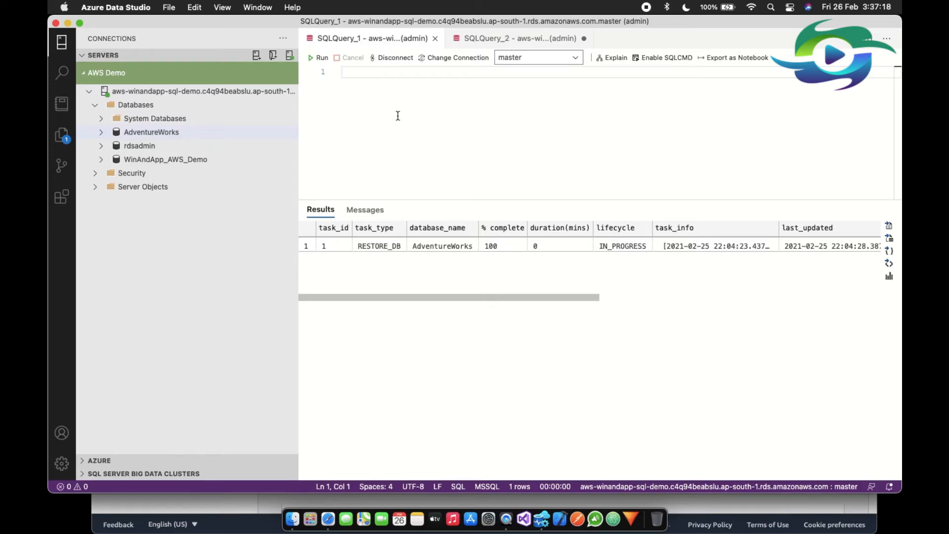
type("EXEC rdsadmin..rds_set_configuration 'S3 backup compression', 'true'")
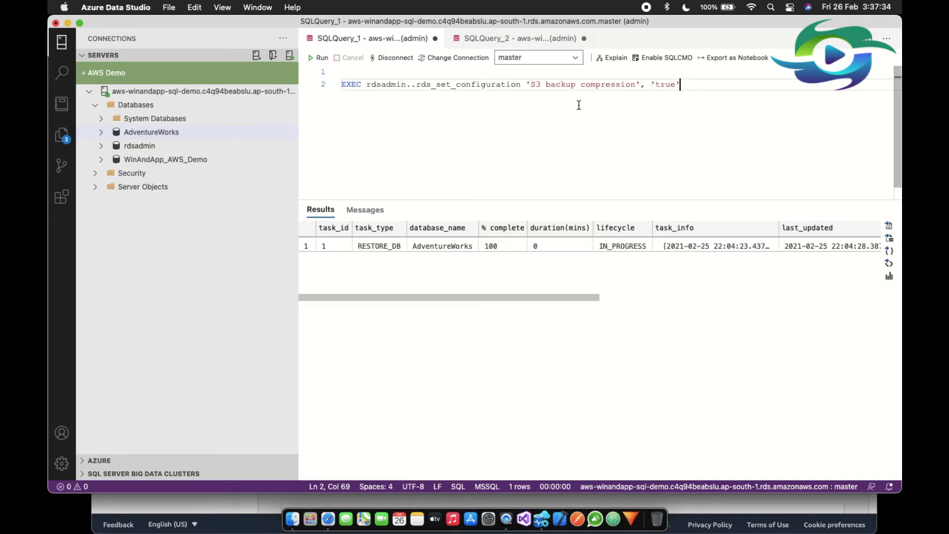
double_click(665, 85)
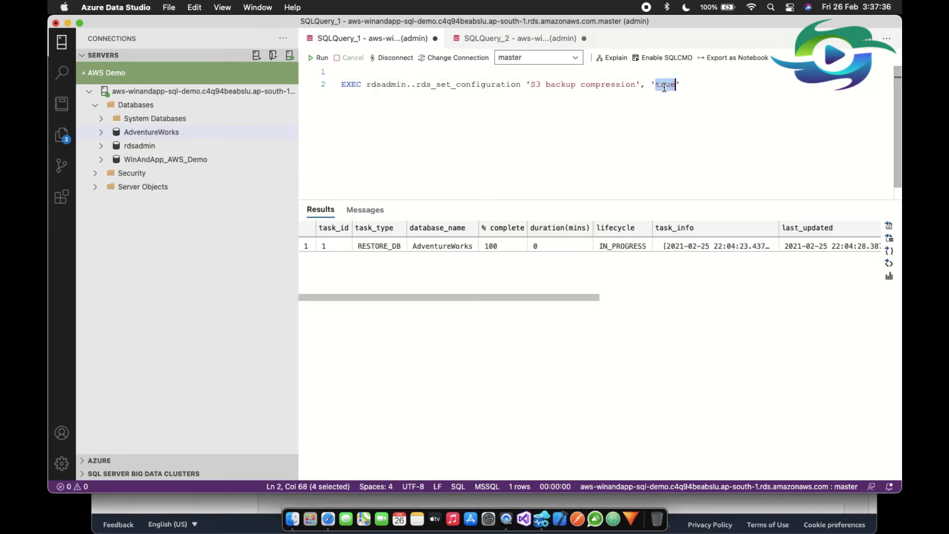
type("false")
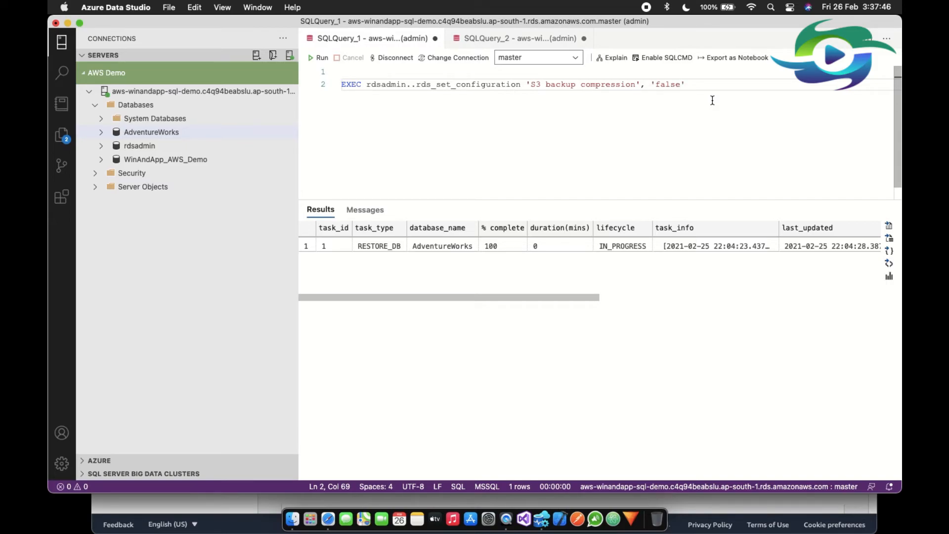
Execute the rds_set_configuration statement to turn off S3 backup compression.
left_click_drag(710, 88, 351, 70)
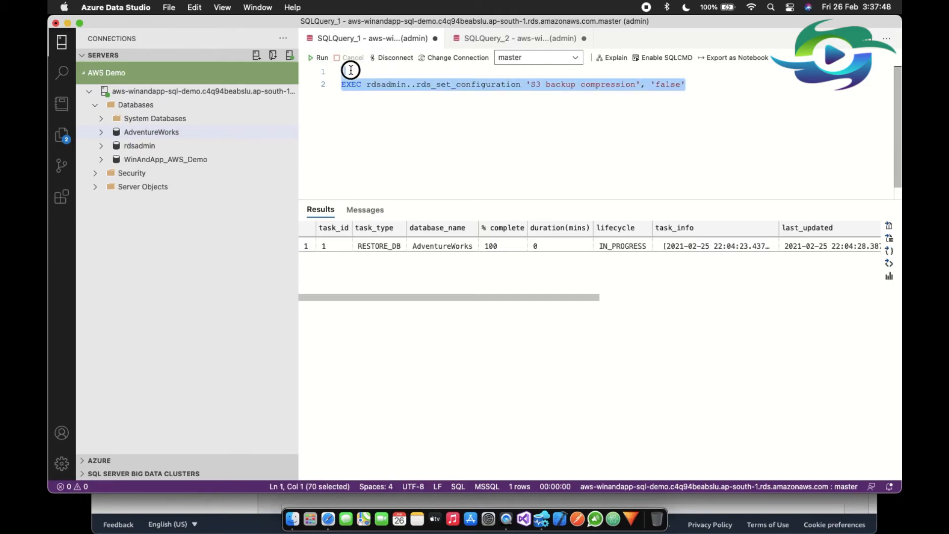
left_click(319, 58)
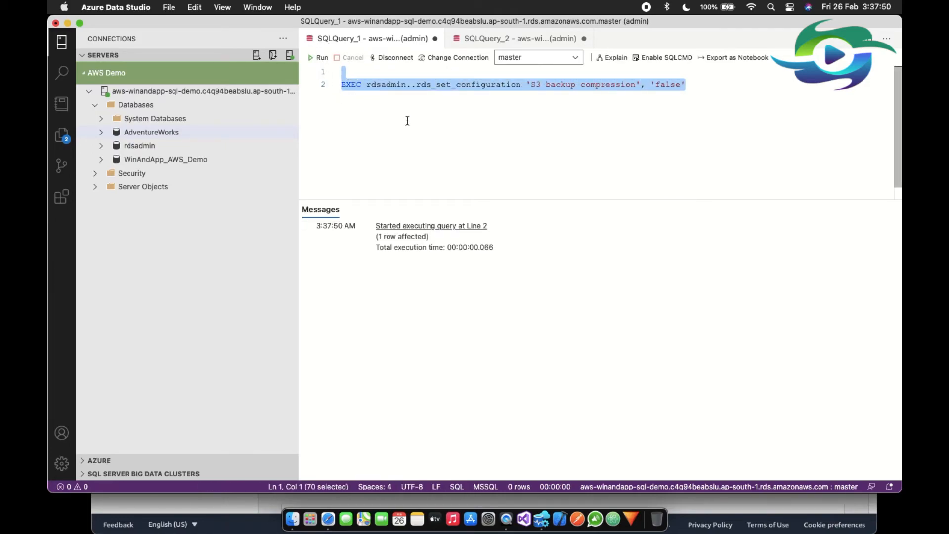
left_click(478, 157)
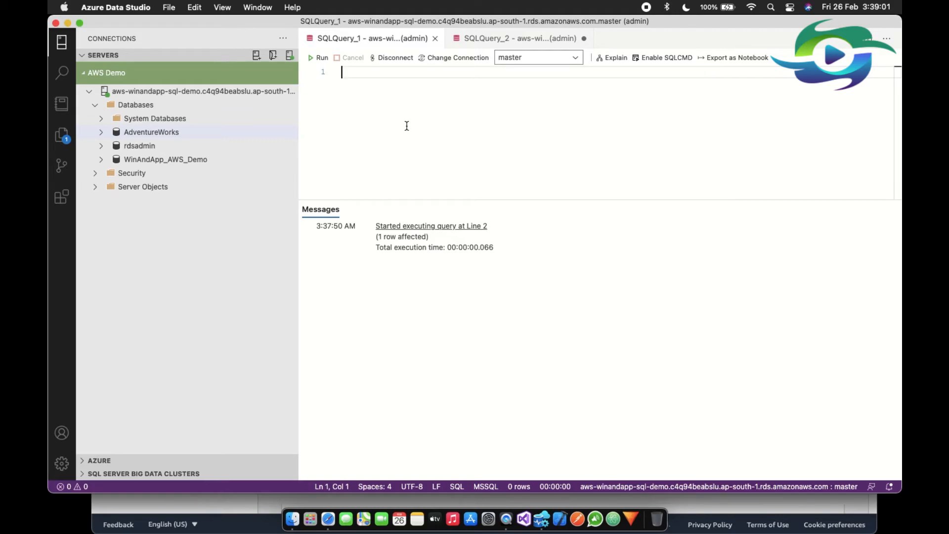
Insert the rds_backup_database template into the empty SQLQuery_1 and compare it with the original in SQLQuery_2.
type("exec msdb.dbo.rds_backup_database         @source_db_name='database_name',         @s3_arn_to_backup_to='arn:aws:s3:::bucket_name/file_name_and_extension',         @overwrite_S3_backup_file=1;")
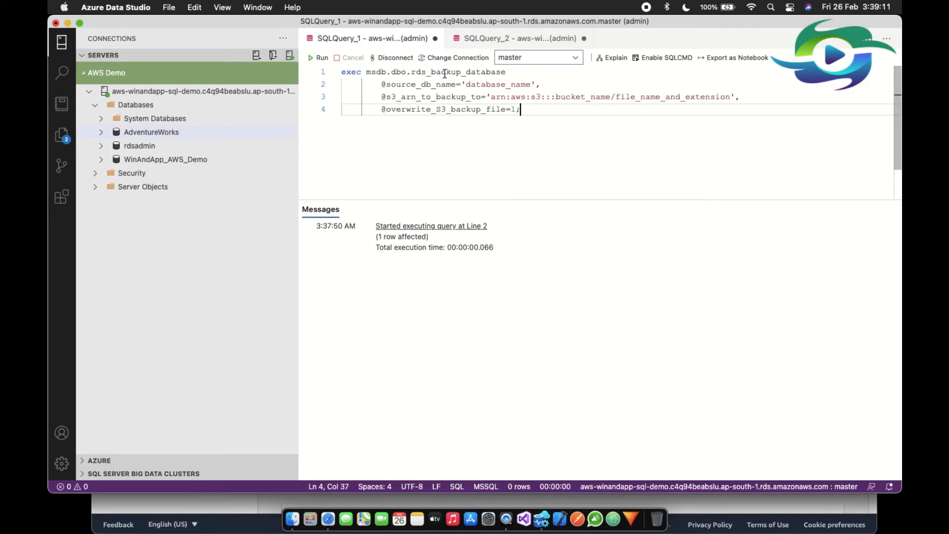
mouse_move(437, 73)
left_click(465, 40)
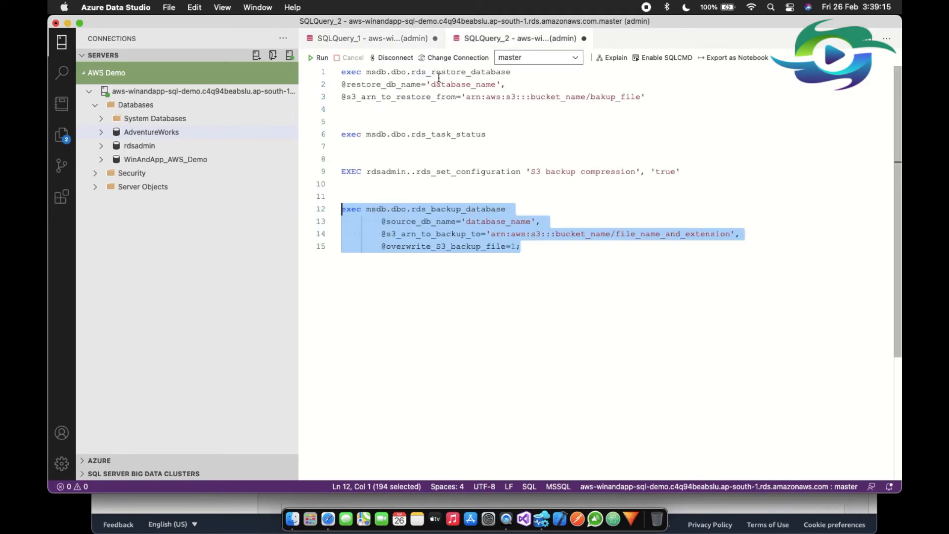
left_click(377, 42)
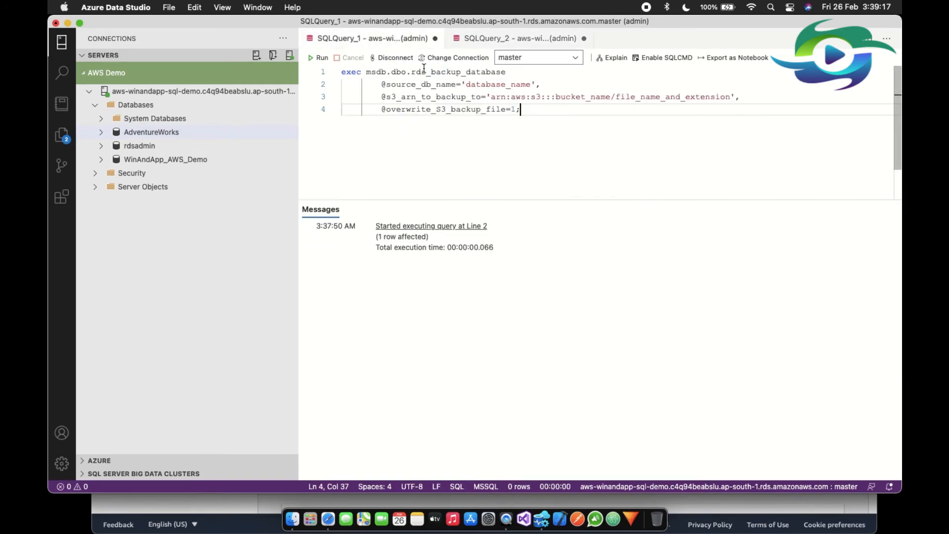
left_click(473, 40)
left_click(391, 42)
Replace the database_name placeholder in the rds_backup_database statement with AdventureWorks.
left_click_drag(467, 85, 530, 92)
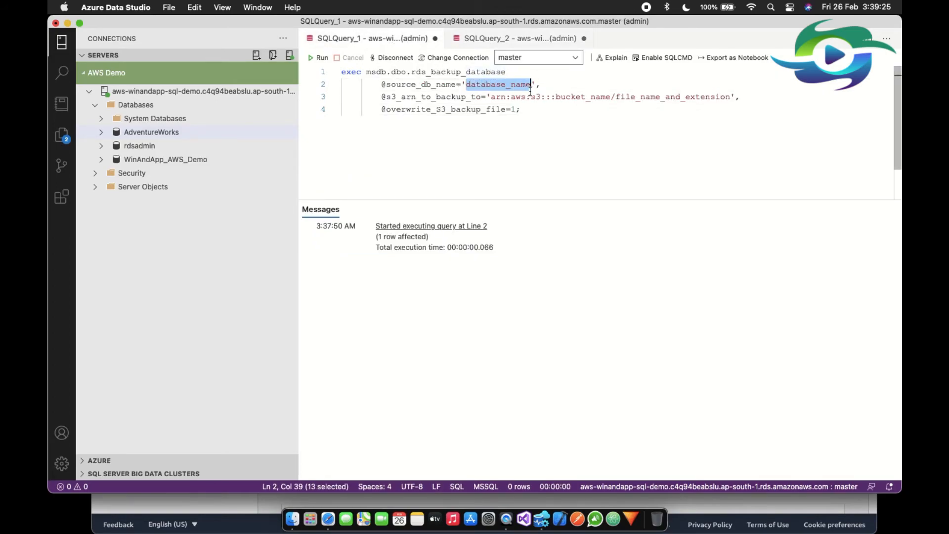
type("Adventure")
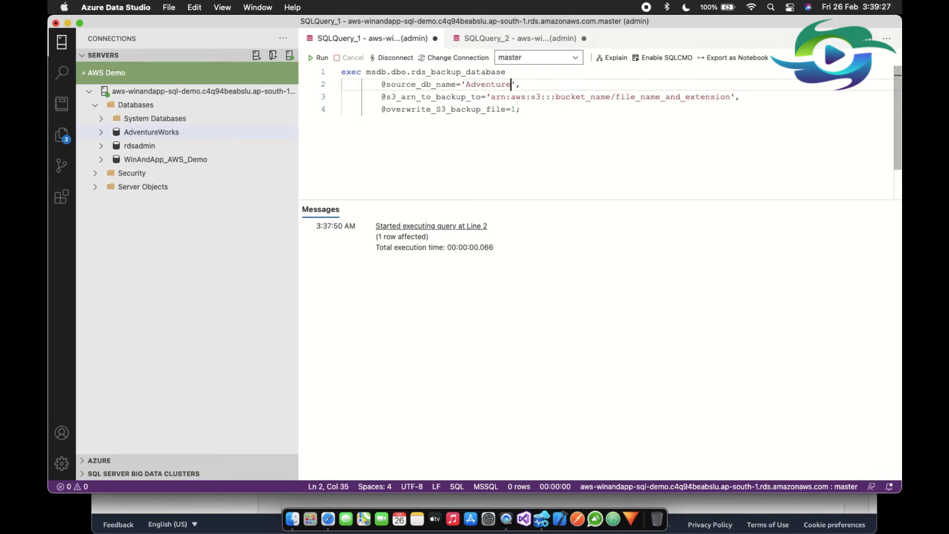
type("Works")
Replace the bucket_name placeholder in the backup statement's S3 ARN with winandapp-mumbai-s3.
left_click_drag(559, 97, 609, 96)
key("BackSpace")
key("BackSpace")
type("wina")
type("ndapp-mum")
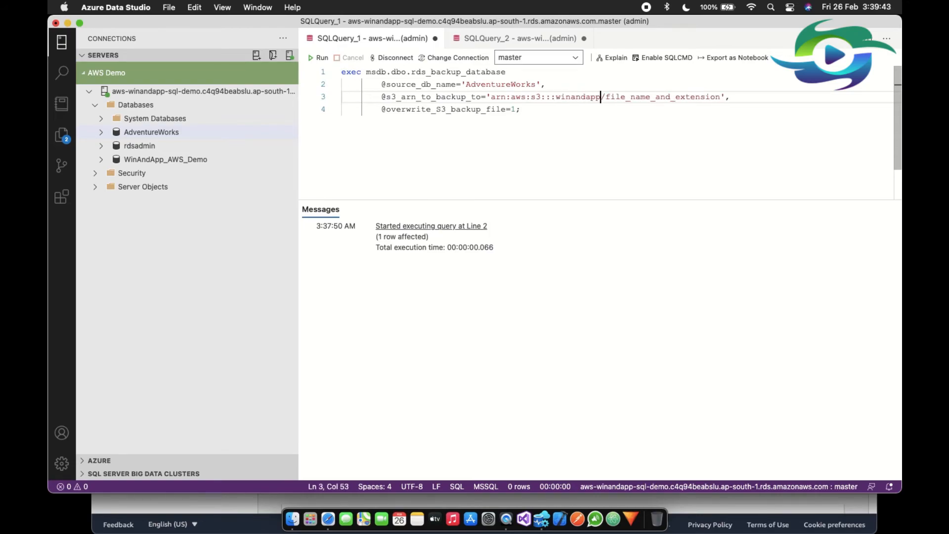
type("bai-s3")
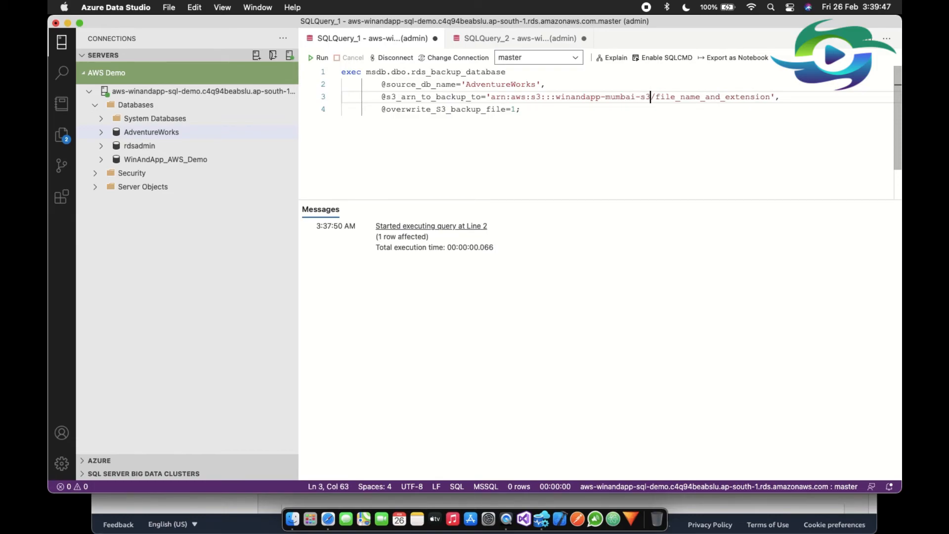
Replace the file name placeholder in the backup statement's S3 ARN with AdventureWorks_02262021.bak.
key("Right")
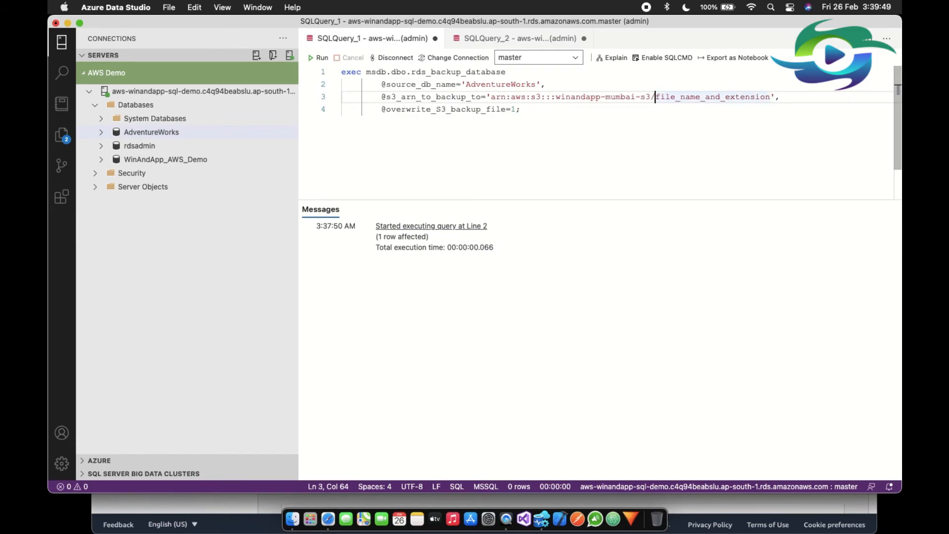
key("shift+Right")
key("shift+Right")
key("shift+Right")
key("shift+Right")
key("shift+Right")
key("shift+Right")
key("shift+Right")
key("shift+Right")
key("shift+Right")
key("shift+Right")
key("shift+Right")
key("shift+Right")
key("shift+Right")
key("shift+Right")
key("shift+Right")
key("shift+Right")
key("shift+Right")
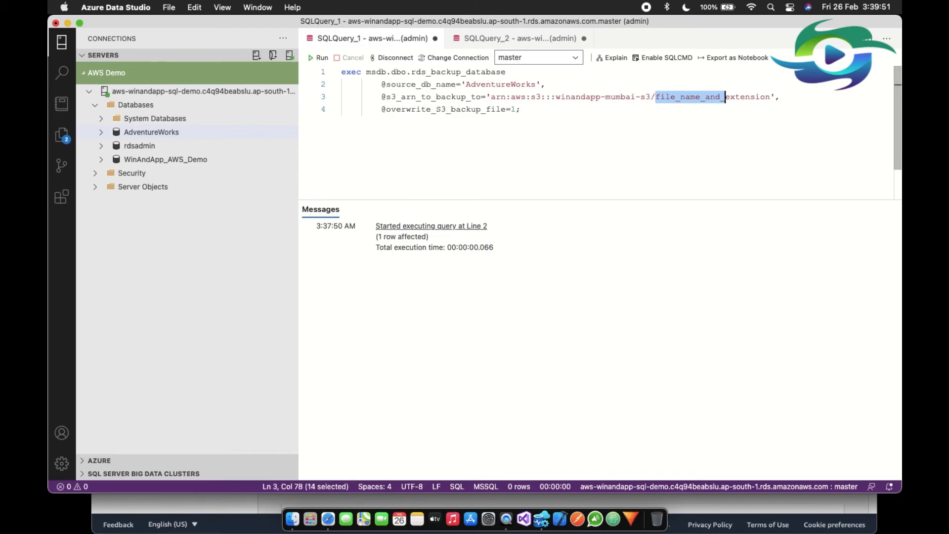
key("shift+Right")
key("shift+Right")
key("shift+Right")
key("shift+Right")
key("shift+Right")
key("shift+Right")
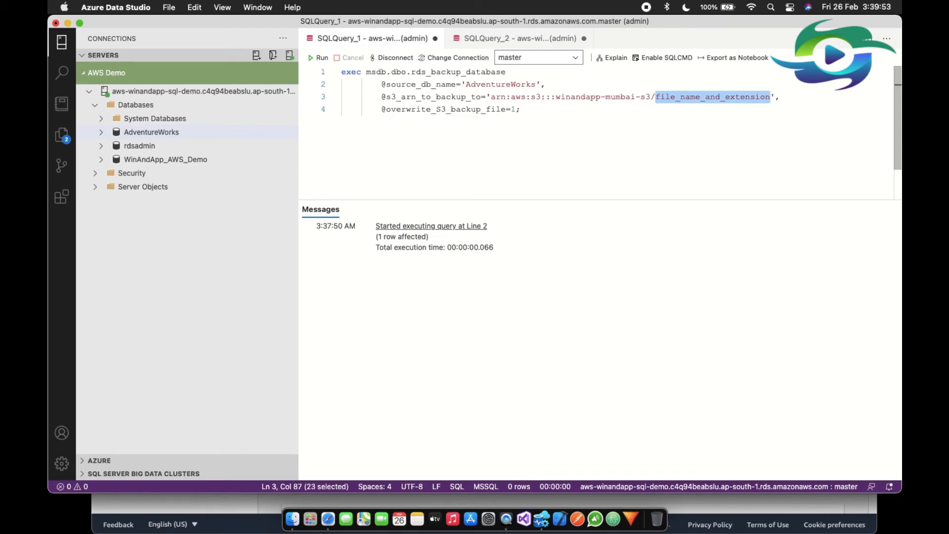
type("Adventur")
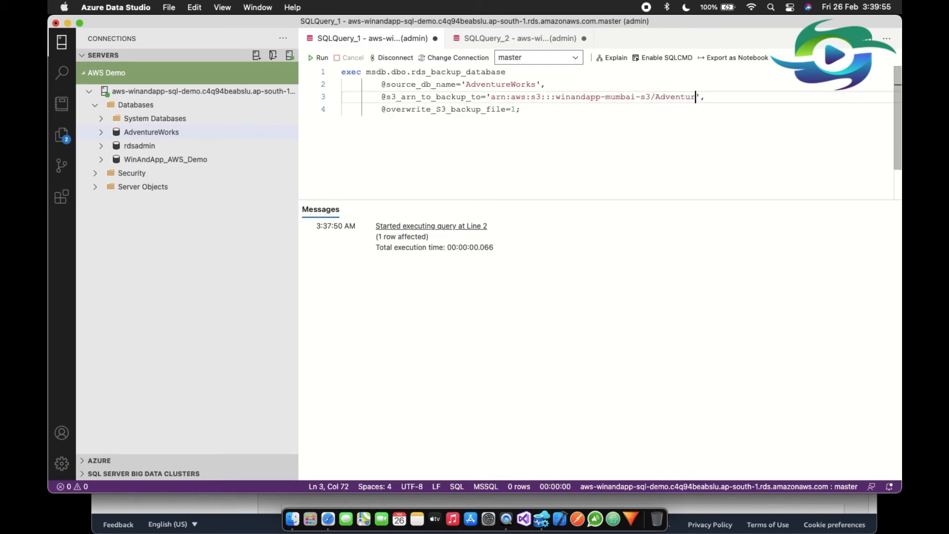
type("eWorks_02262021")
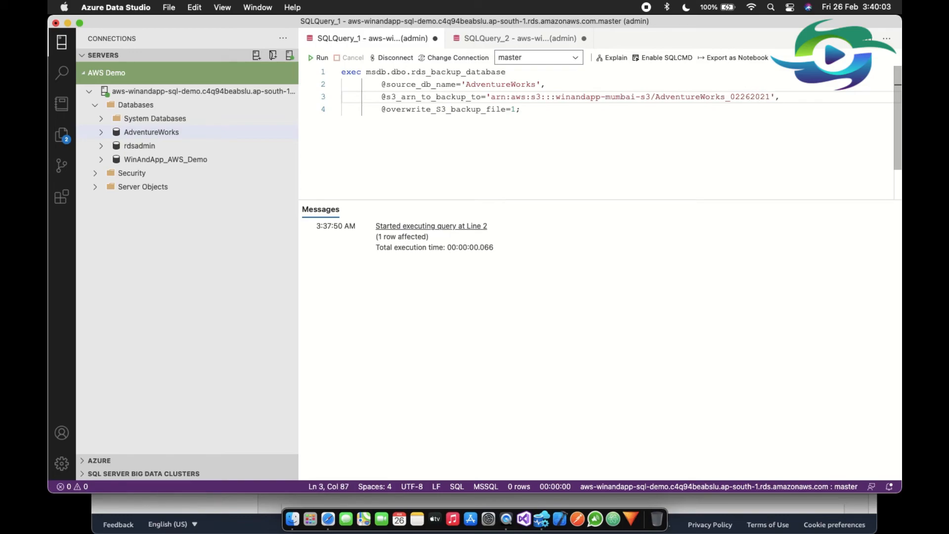
type(".bak")
Execute only the rds_backup_database statement for AdventureWorks, and check the backup task's progress by repeatedly running rds_task_status on its own.
left_click_drag(522, 109, 307, 73)
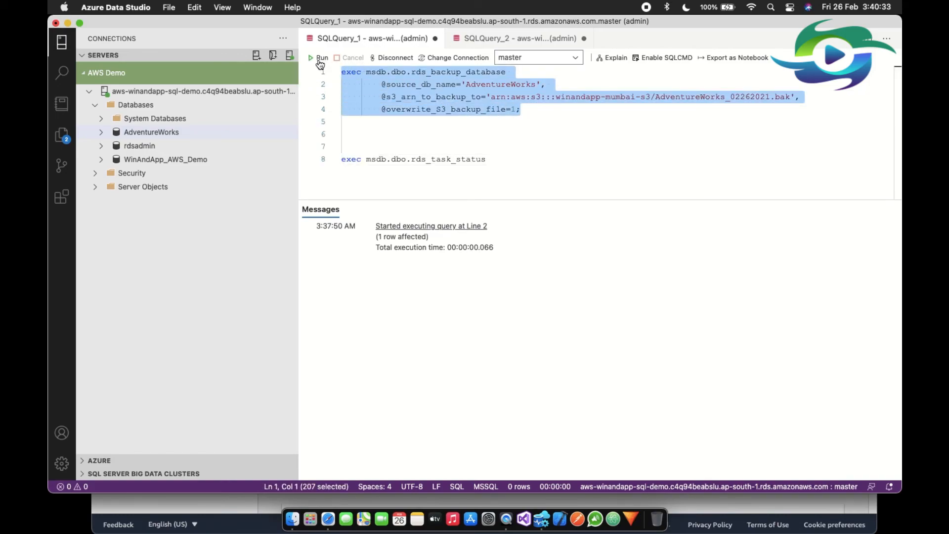
left_click(319, 59)
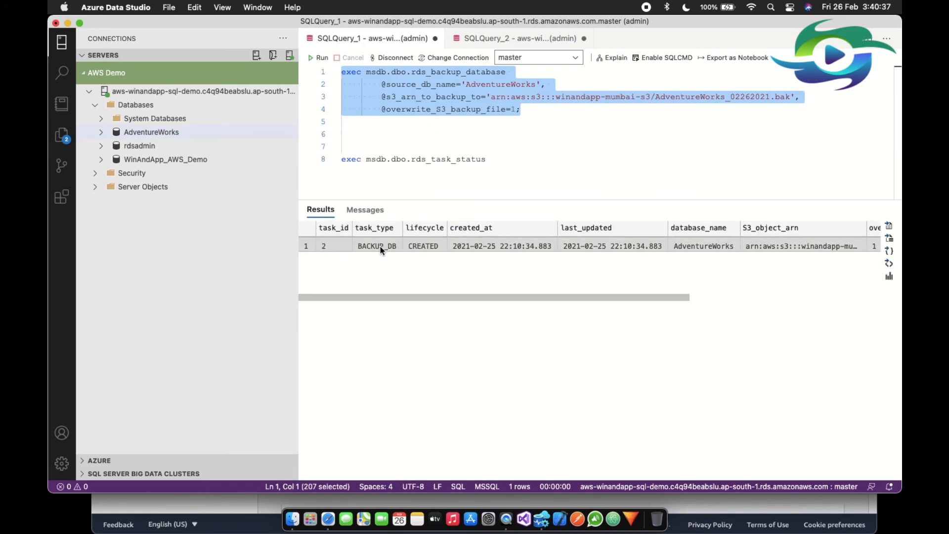
left_click_drag(515, 159, 496, 150)
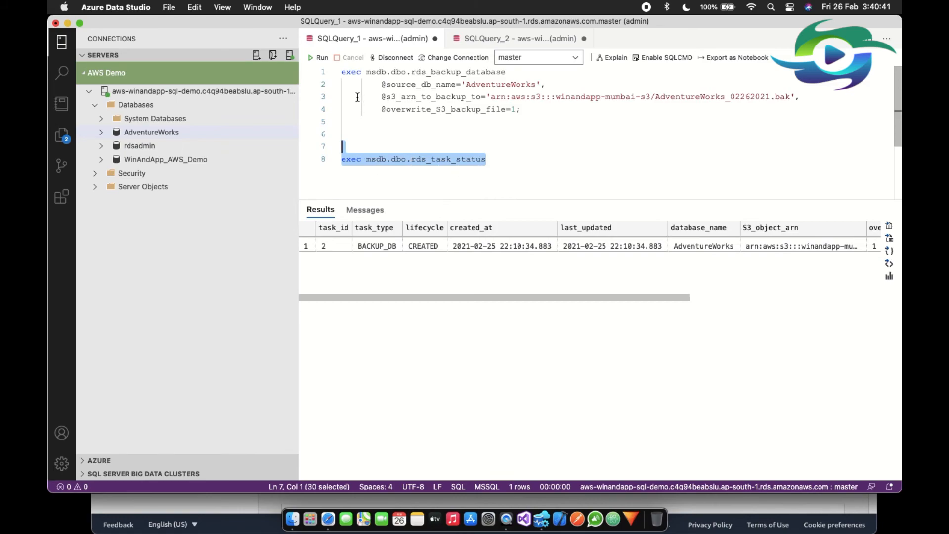
left_click(320, 58)
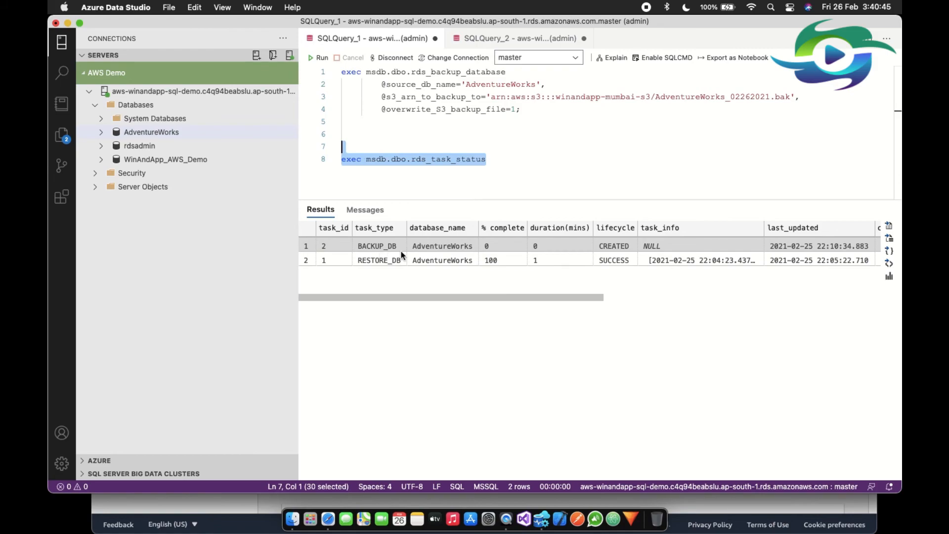
left_click(321, 61)
left_click(320, 58)
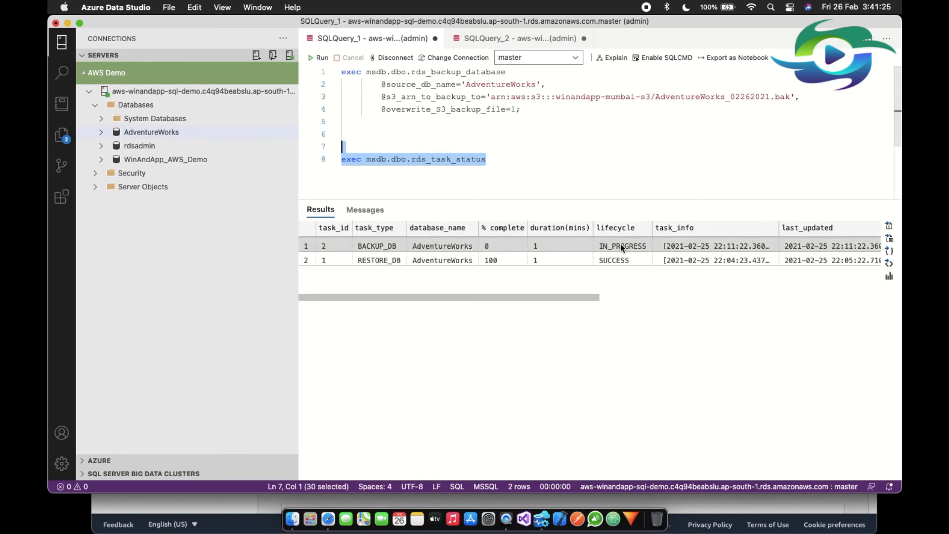
left_click(319, 59)
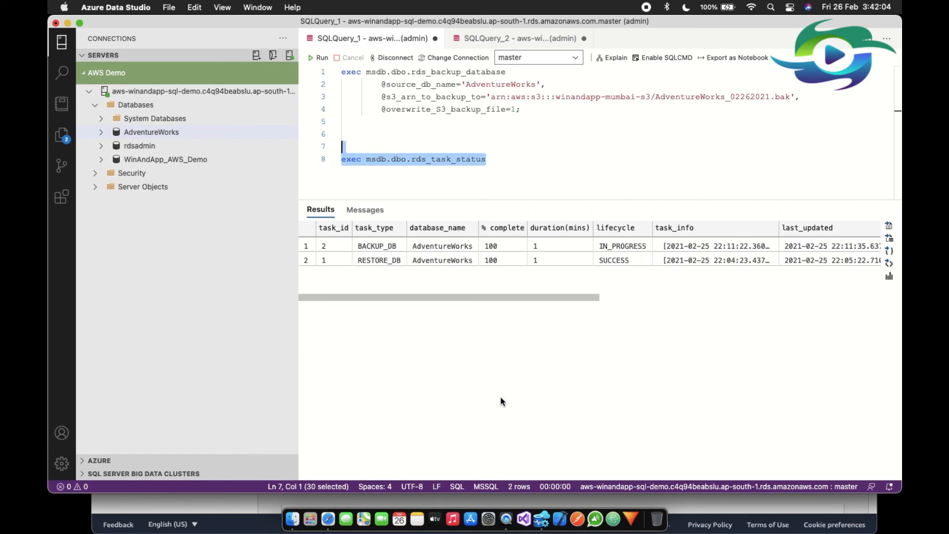
Switch to the S3 console in Safari and refresh the object list of the winandapp-mumbai-s3 bucket to look for the new backup file.
left_click(328, 518)
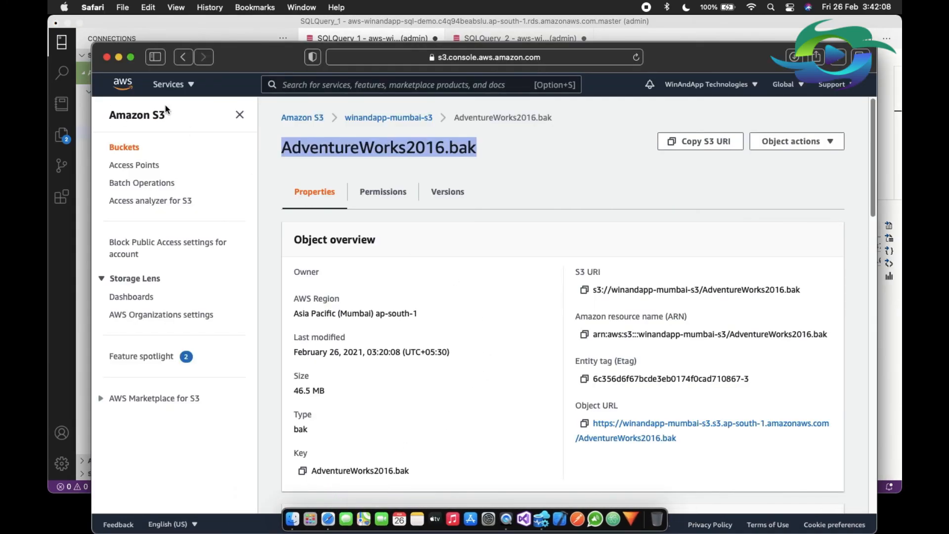
left_click(184, 87)
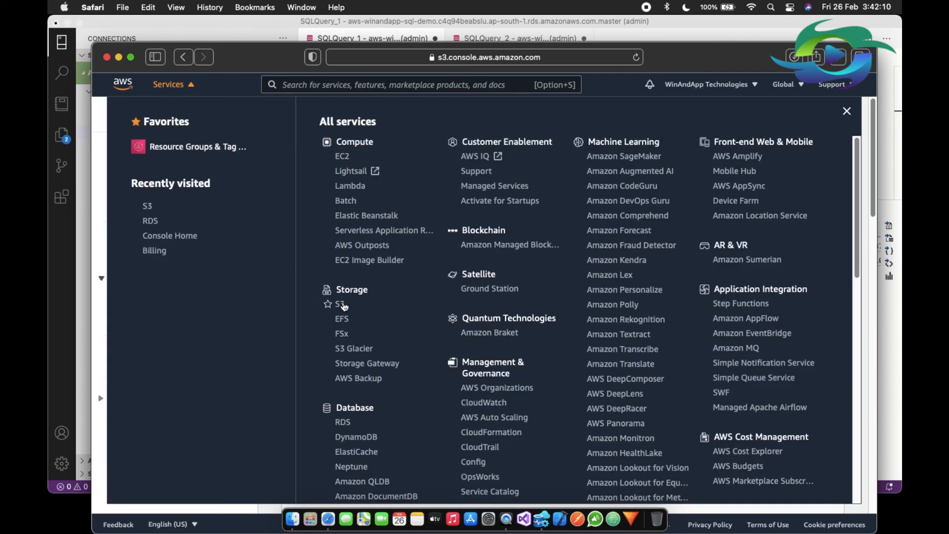
left_click(341, 305)
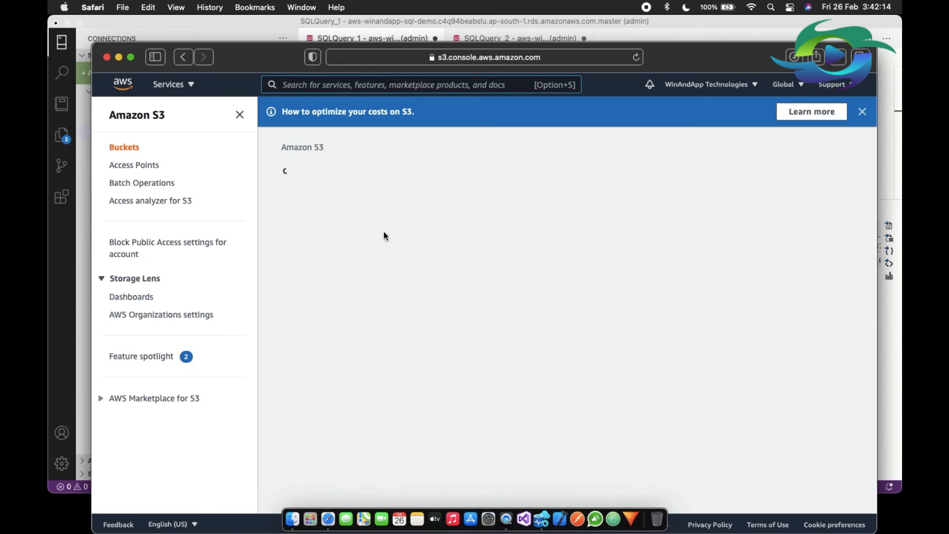
left_click(359, 281)
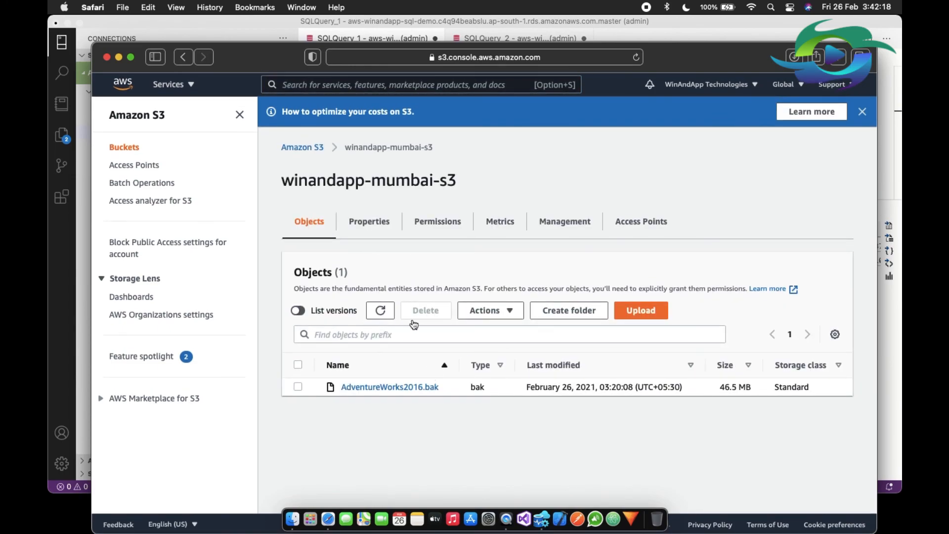
left_click(382, 311)
left_click(381, 312)
left_click(382, 312)
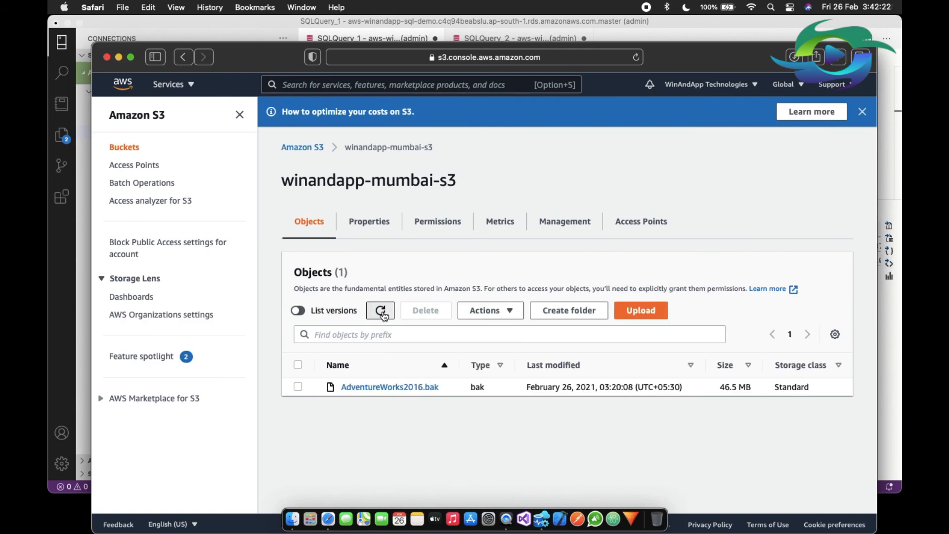